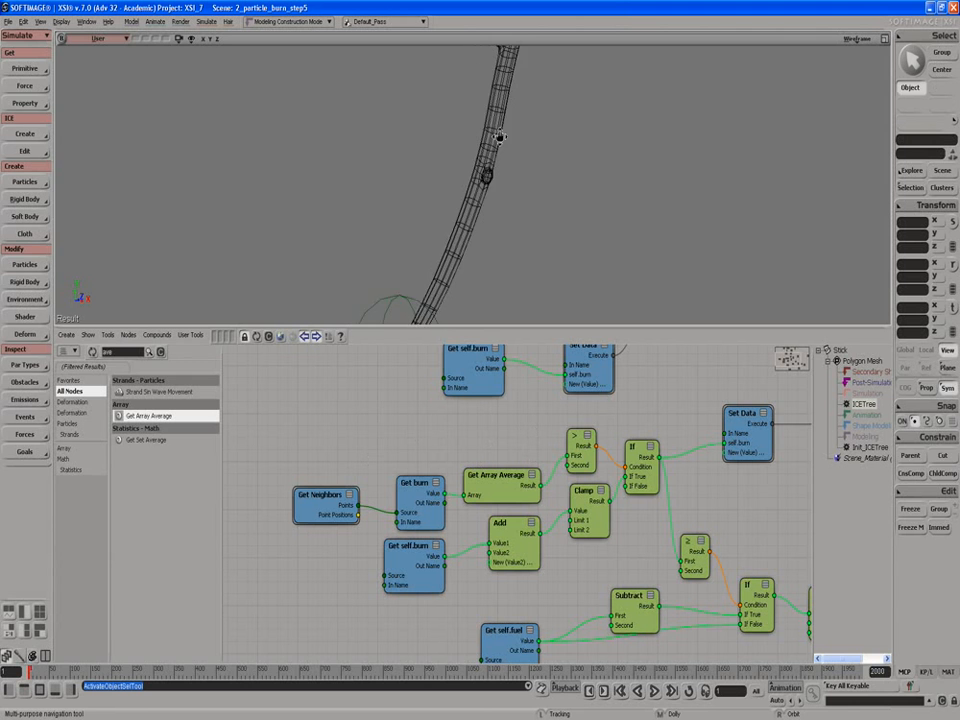
Play the particle simulation from the start and stop it after the particles have emitted around the stick.
{"action": "scroll", "coordinate": [457, 195], "scroll_direction": "down", "scroll_amount": 2}
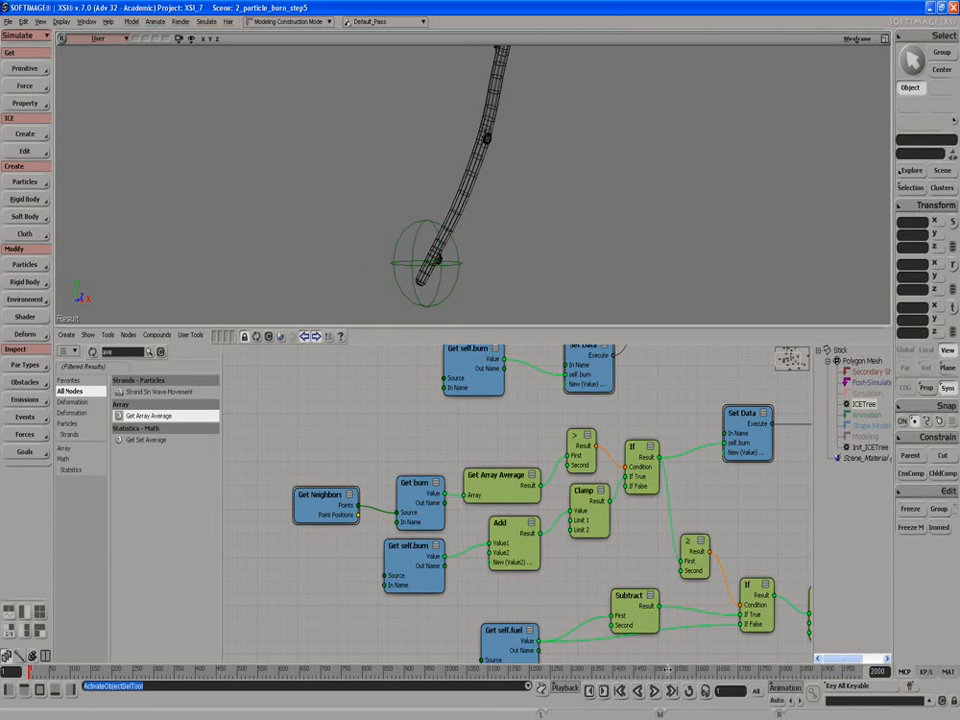
{"action": "left_click", "coordinate": [654, 691]}
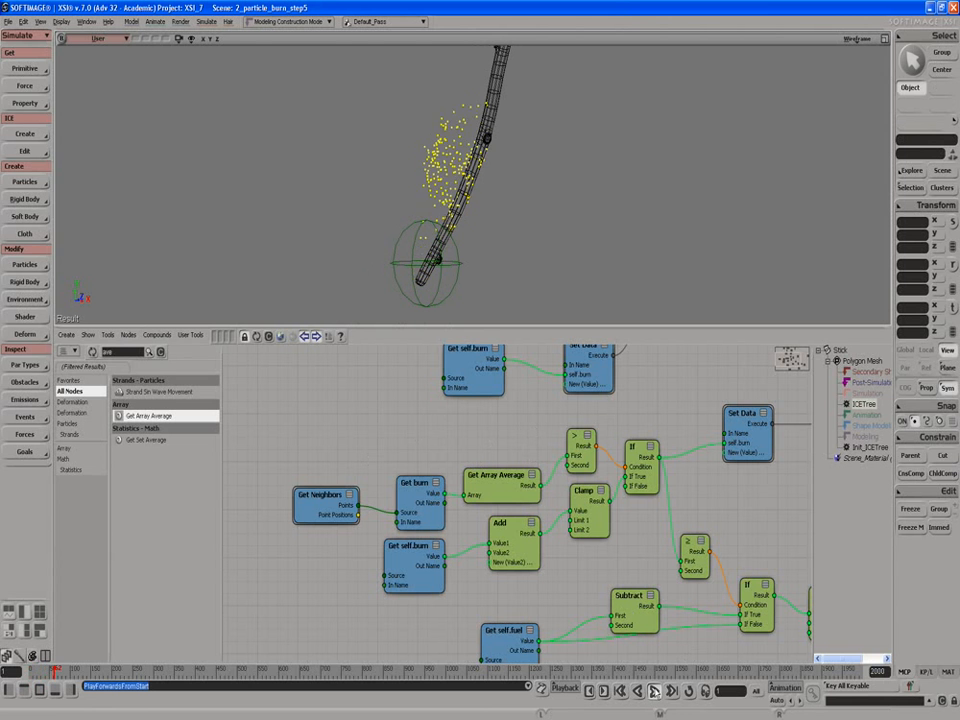
{"action": "left_click", "coordinate": [654, 690]}
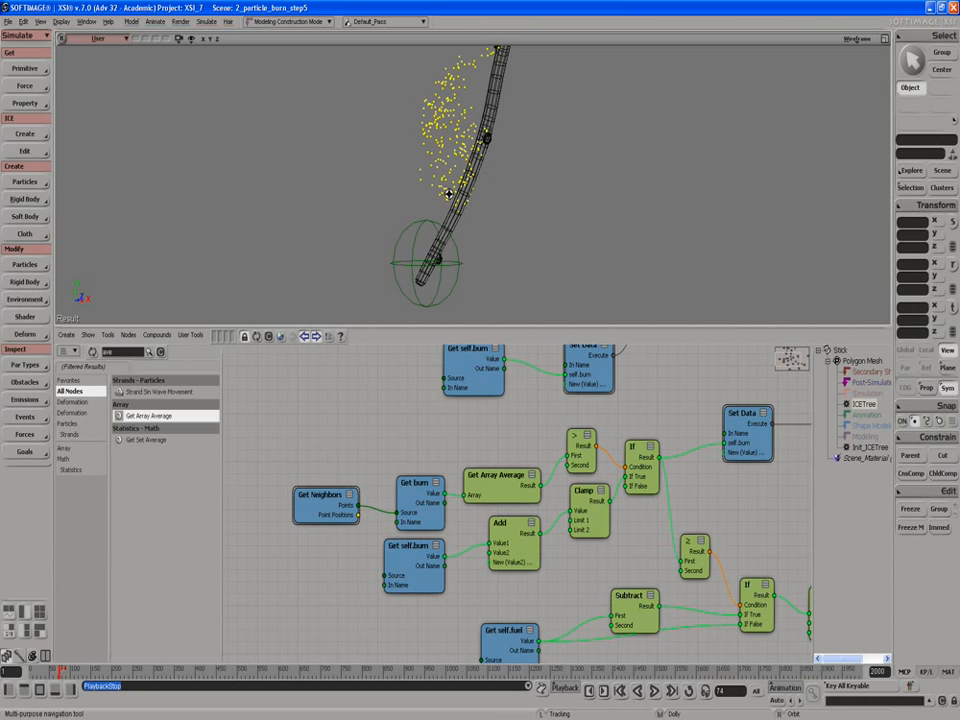
Move the null up the stick to about X -0.17, Y 0.71, and play the simulation from the start.
{"action": "key", "text": "space"}
{"action": "left_click", "coordinate": [440, 270]}
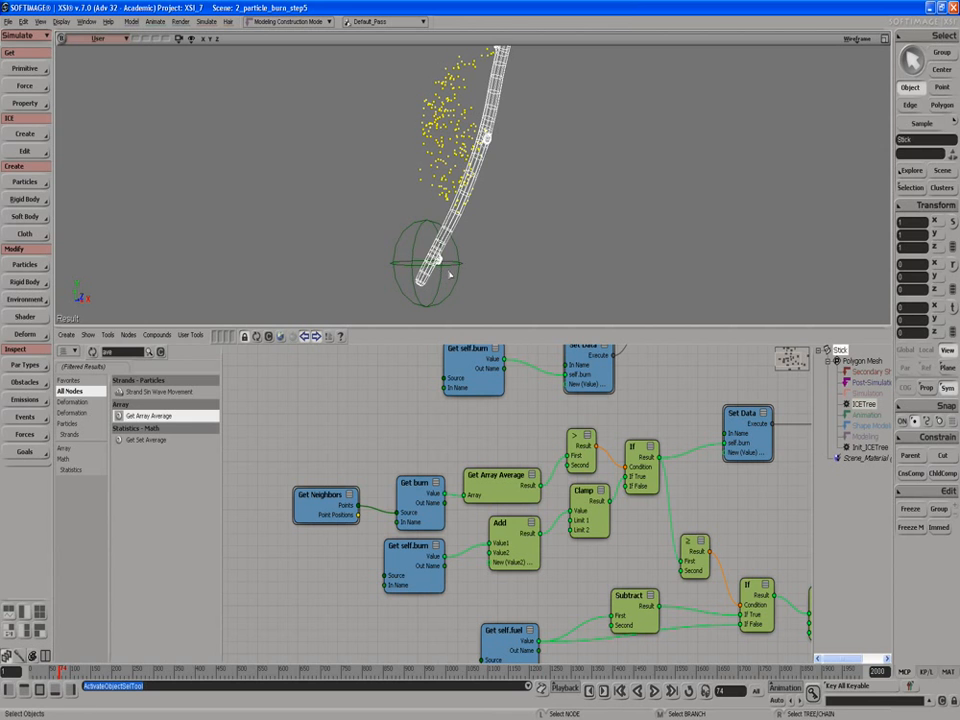
{"action": "left_click", "coordinate": [438, 264]}
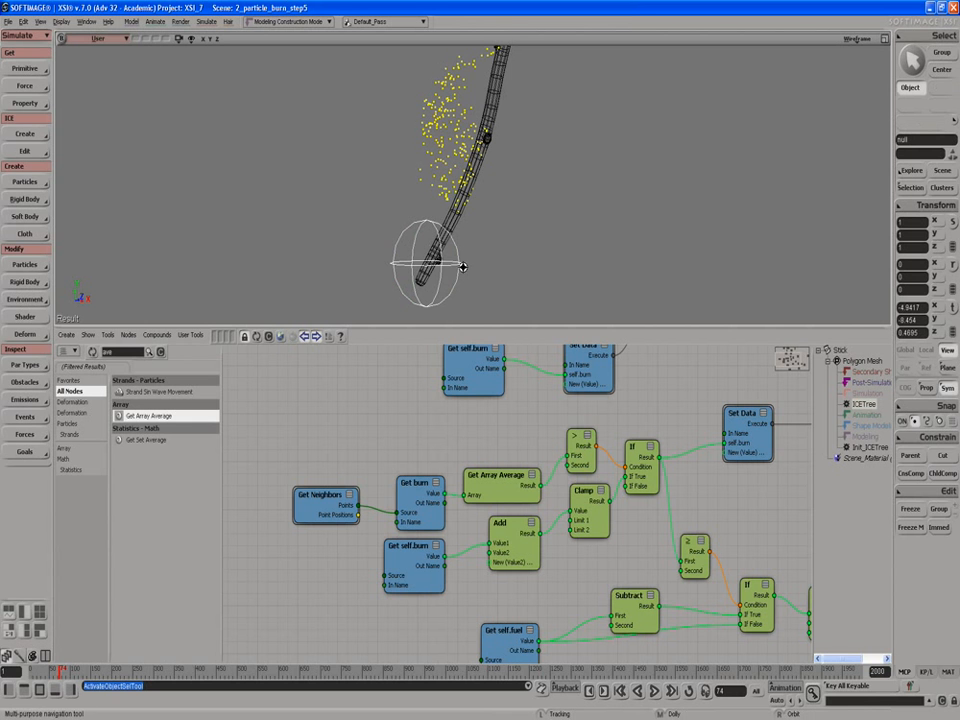
{"action": "key", "text": "v"}
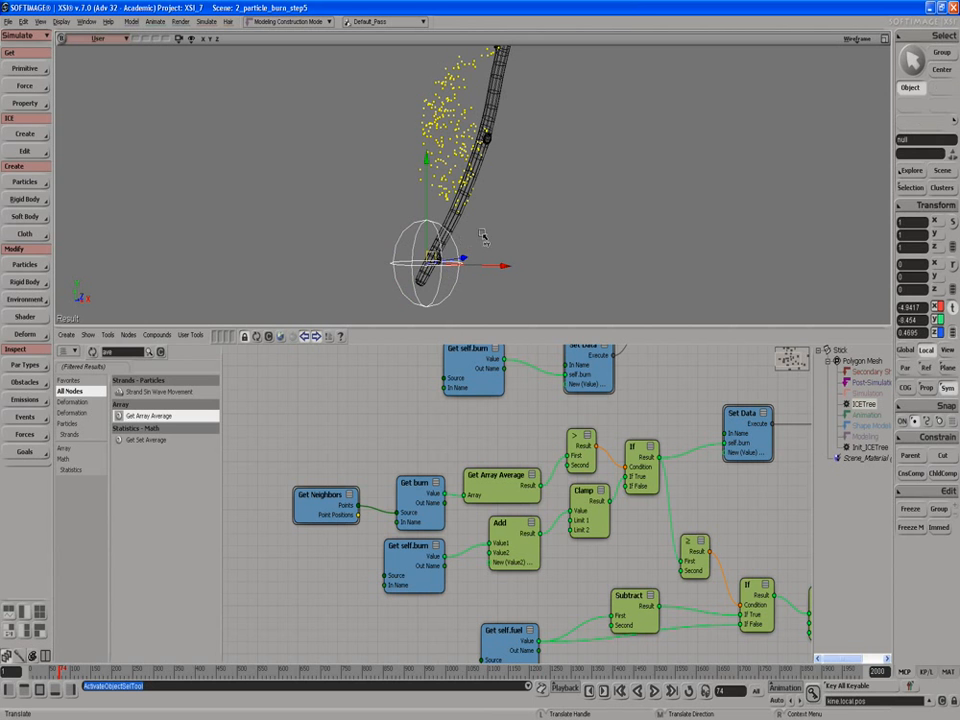
{"action": "left_click_drag", "start_coordinate": [486, 245], "coordinate": [556, 72]}
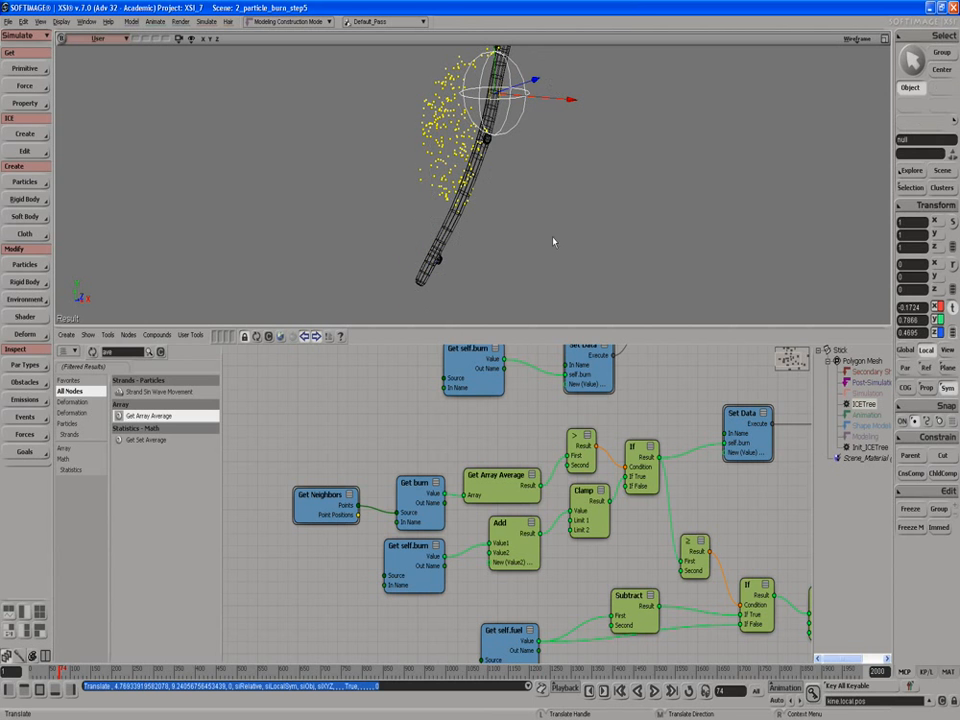
{"action": "left_click", "coordinate": [654, 692]}
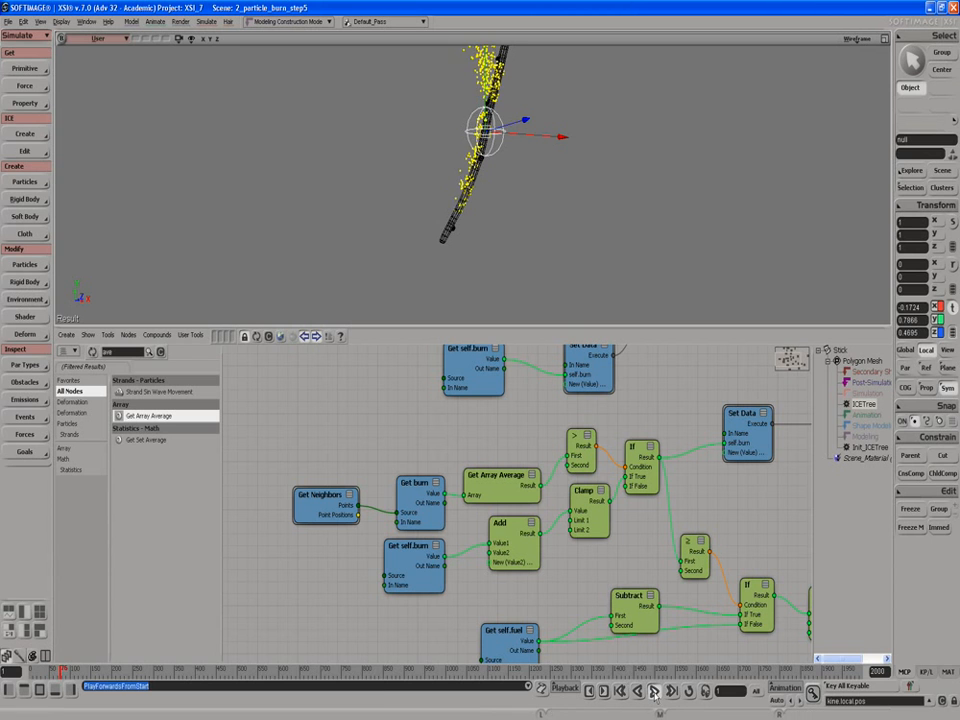
{"action": "key", "text": "Escape"}
Move the null down to the lower tip of the stick, at about X -4.43, Y -8.25.
{"action": "scroll", "coordinate": [510, 99], "scroll_direction": "up", "scroll_amount": 3}
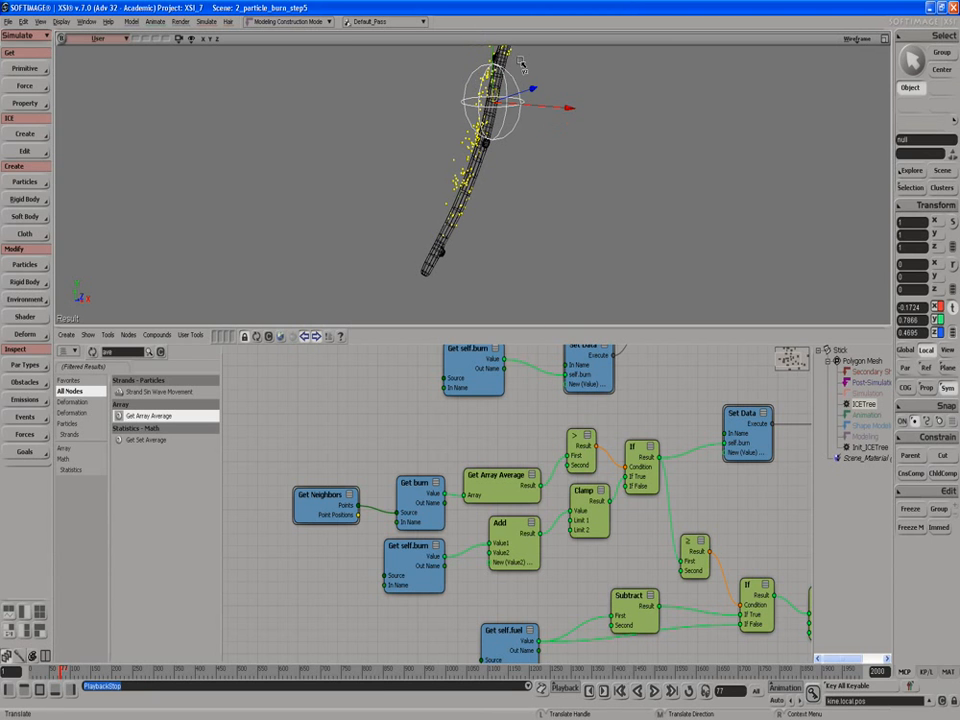
{"action": "key", "text": "s"}
{"action": "mouse_move", "coordinate": [483, 92]}
{"action": "left_mouse_down"}
{"action": "mouse_move", "coordinate": [499, 98]}
{"action": "mouse_move", "coordinate": [488, 114]}
{"action": "left_mouse_up"}
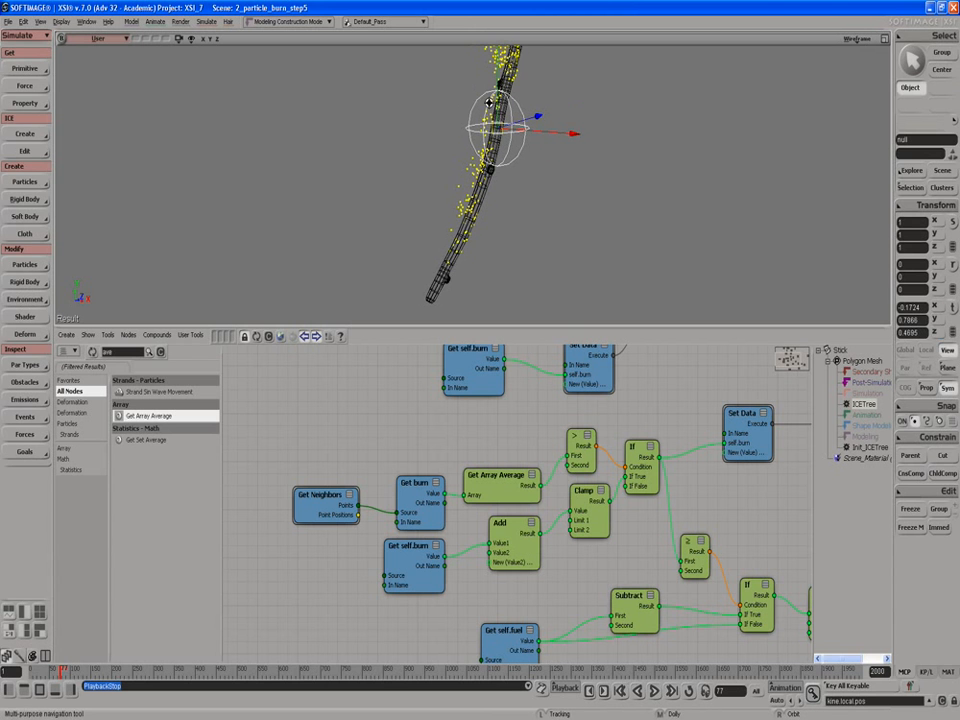
{"action": "right_click_drag", "start_coordinate": [527, 81], "coordinate": [518, 82]}
{"action": "key", "text": "v"}
{"action": "left_click_drag", "start_coordinate": [531, 103], "coordinate": [468, 255]}
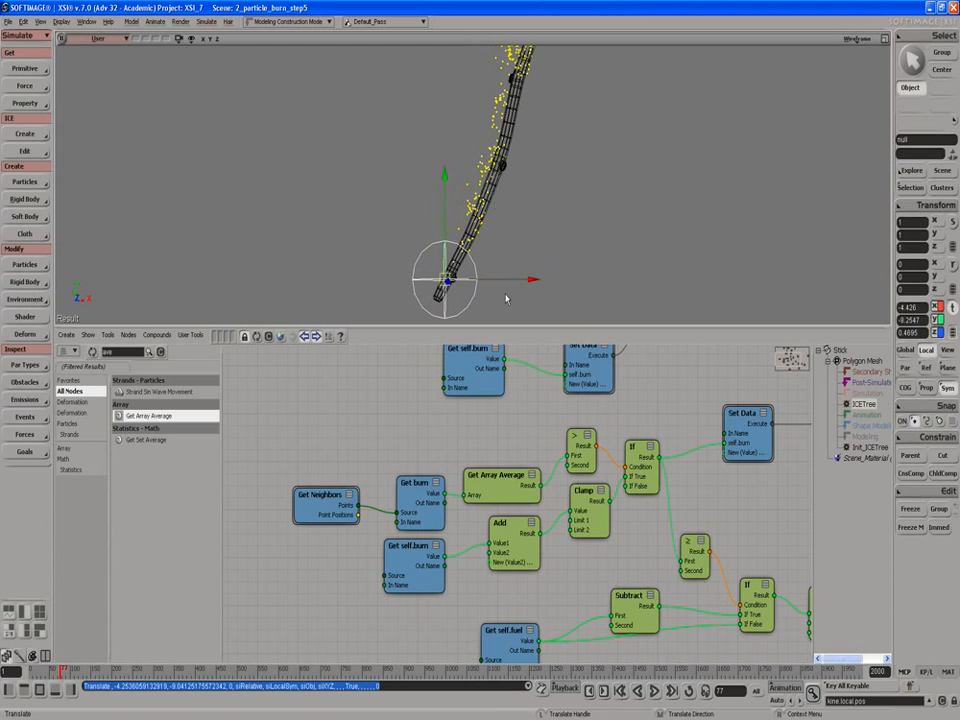
Replay the simulation from the start with the null at the stick's tip and stop it at frame 43.
{"action": "left_click", "coordinate": [655, 691]}
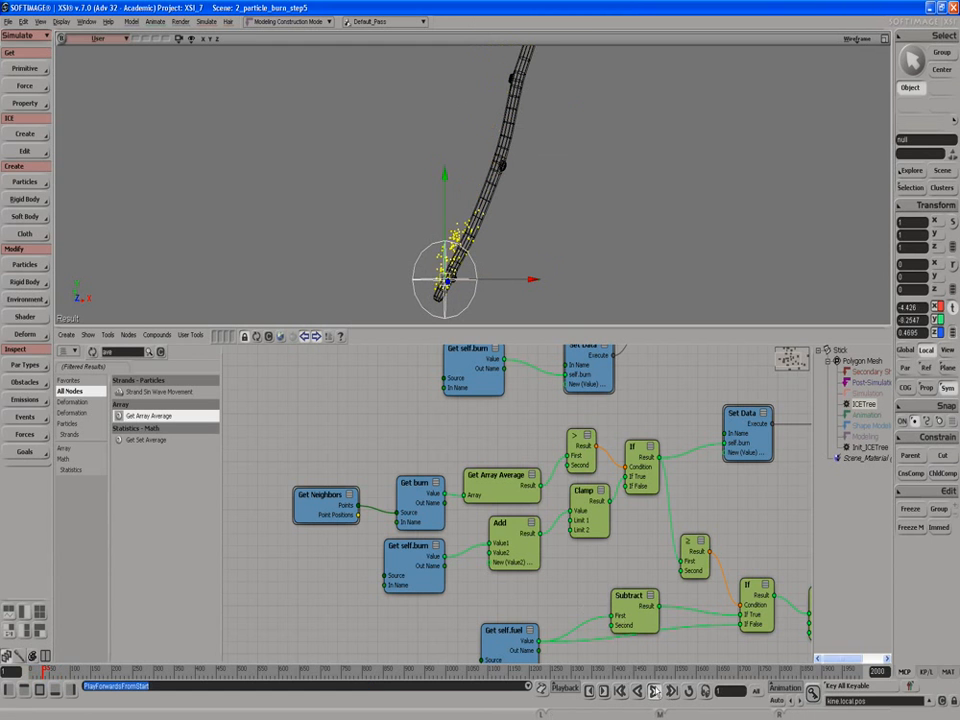
{"action": "left_click", "coordinate": [655, 691]}
{"action": "scroll", "coordinate": [594, 172], "scroll_direction": "down", "scroll_amount": 2}
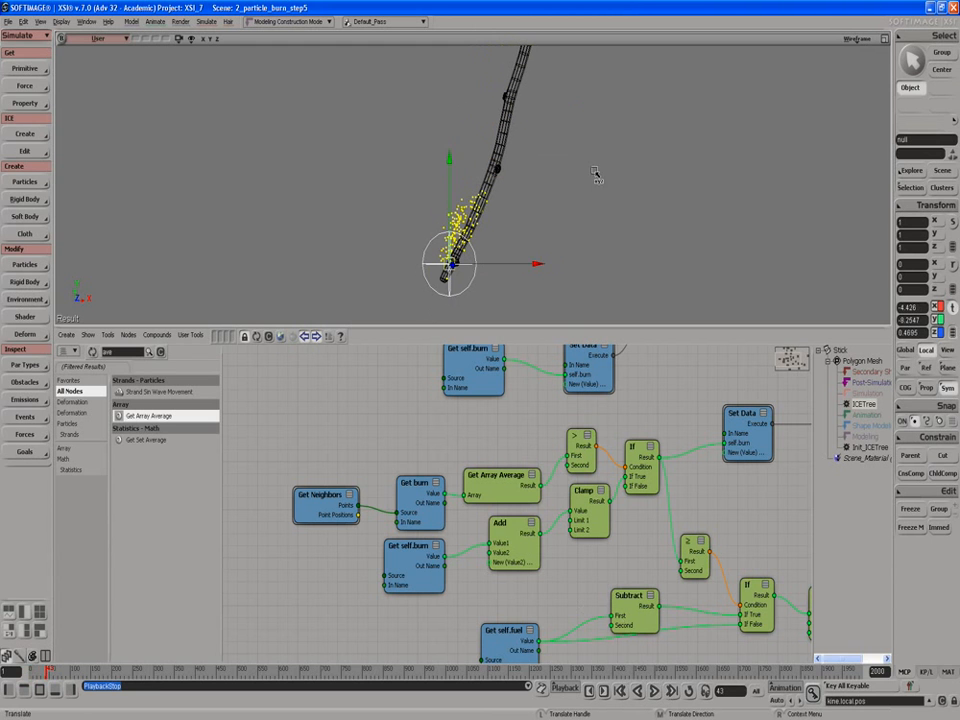
{"action": "scroll", "coordinate": [595, 172], "scroll_direction": "down", "scroll_amount": 1}
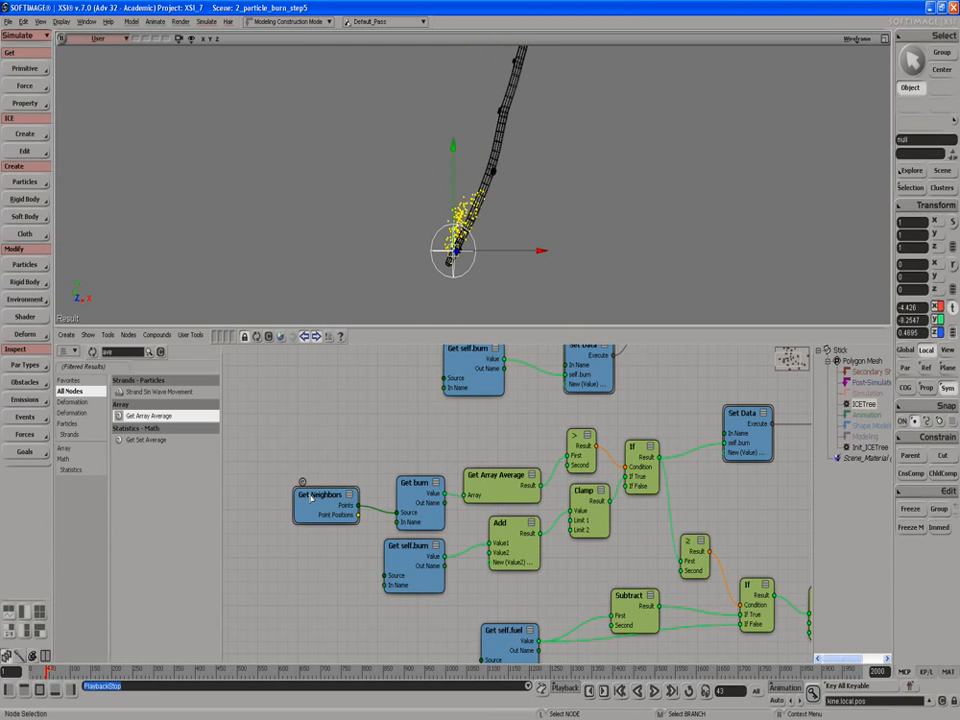
Delete the Get Neighbors, Get burn, Get Array Average and greater-than nodes, plus the If node feeding the self.burn Set Data node.
{"action": "left_click_drag", "start_coordinate": [325, 494], "coordinate": [320, 483]}
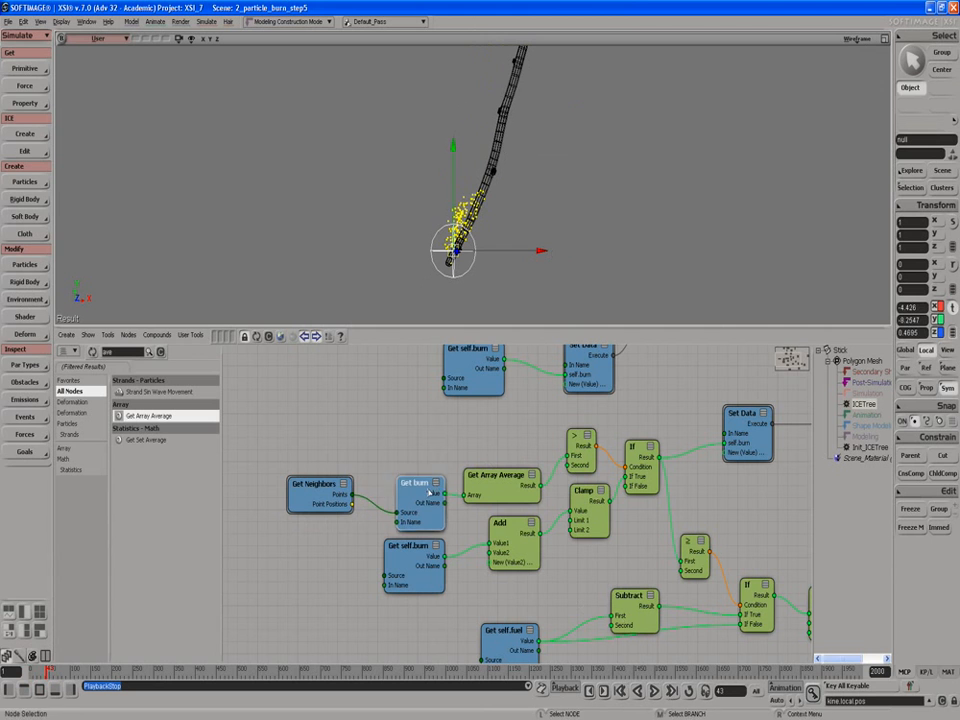
{"action": "left_click_drag", "start_coordinate": [428, 490], "coordinate": [431, 478]}
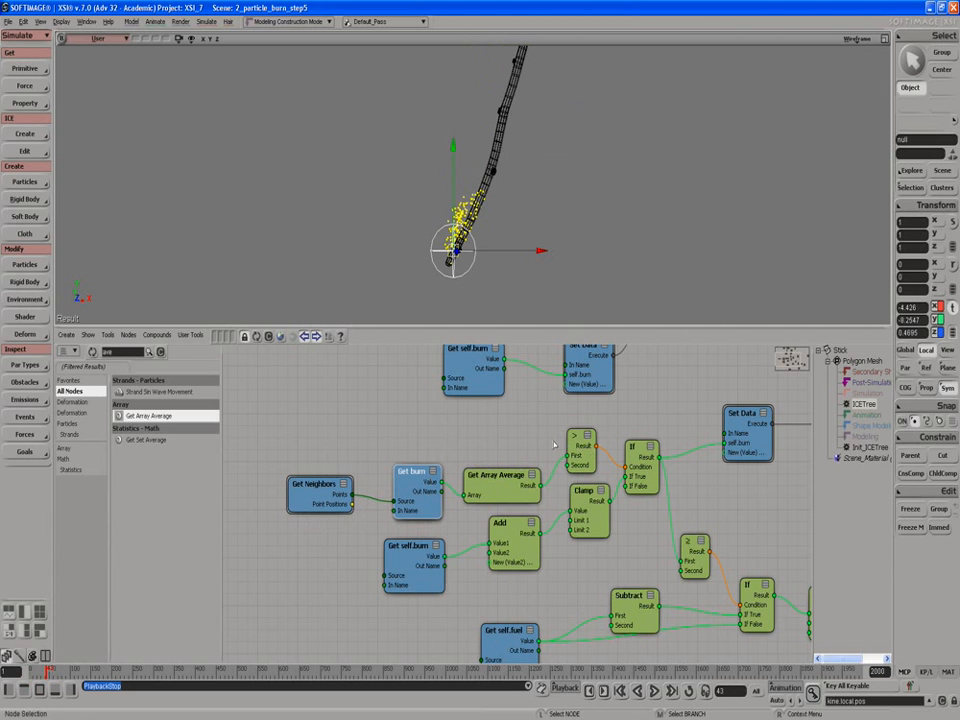
{"action": "left_click_drag", "start_coordinate": [292, 418], "coordinate": [574, 483]}
{"action": "left_click", "coordinate": [326, 506]}
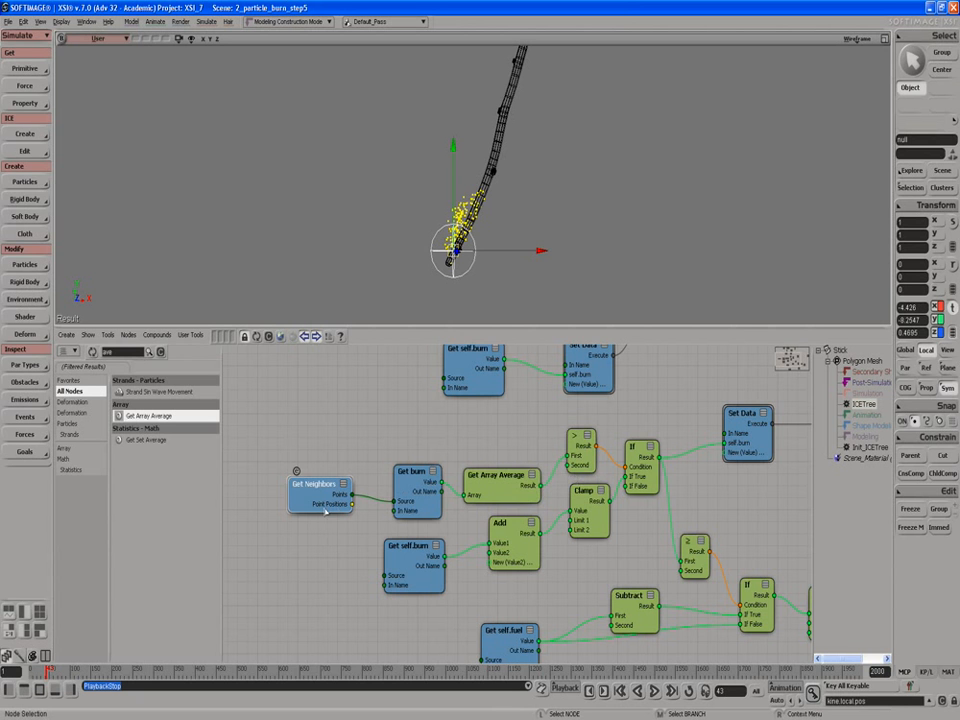
{"action": "key", "text": "Delete"}
{"action": "left_click", "coordinate": [405, 485]}
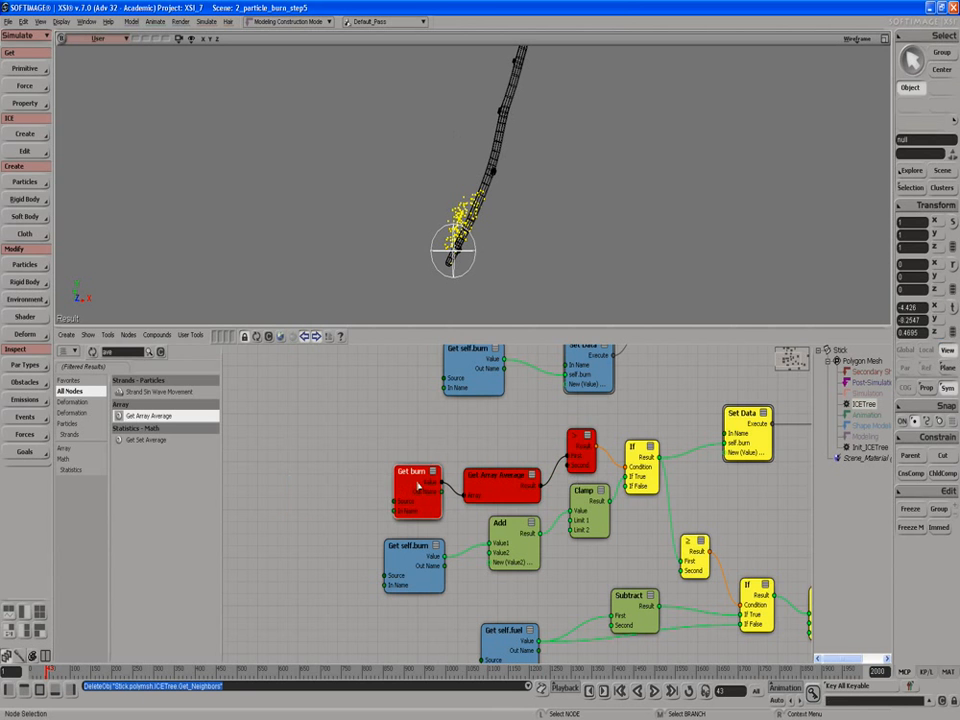
{"action": "key", "text": "Delete"}
{"action": "left_click", "coordinate": [497, 478]}
{"action": "key", "text": "Delete"}
{"action": "left_click", "coordinate": [577, 447]}
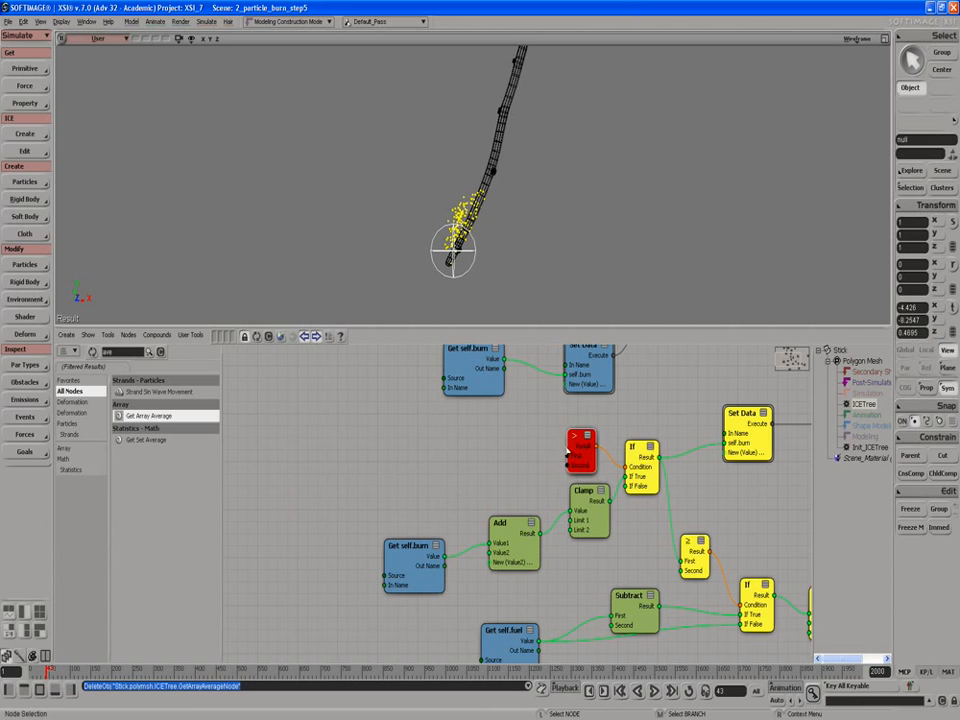
{"action": "key", "text": "Delete"}
{"action": "left_click", "coordinate": [645, 457]}
{"action": "key", "text": "Delete"}
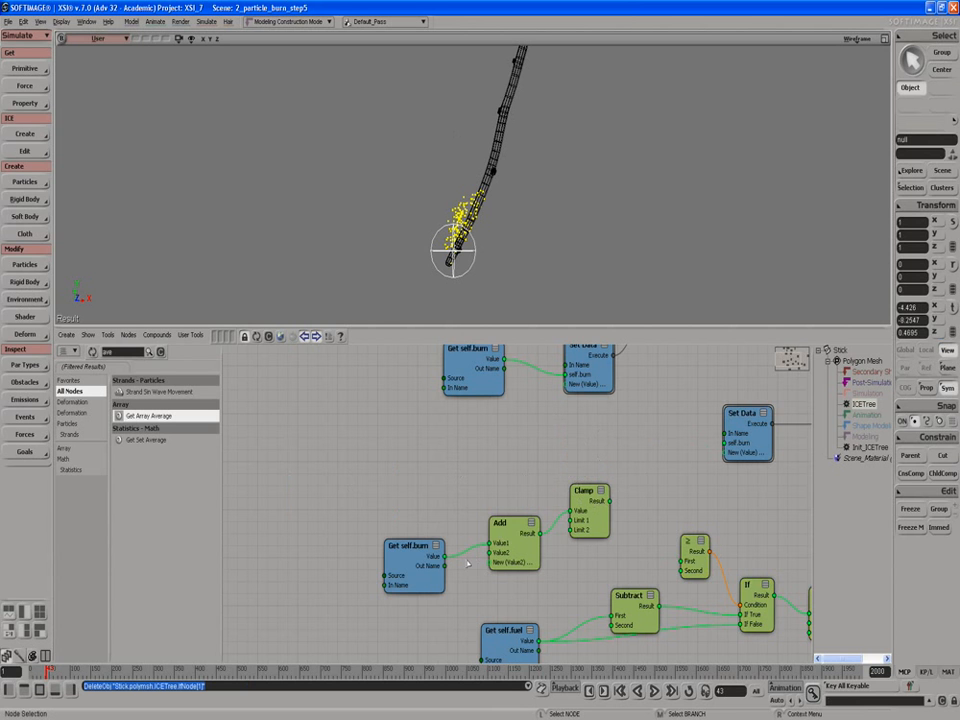
Tidy the Get self.burn, Add and Clamp nodes, and connect Clamp's Result to Set Data's self.burn and the ≥ node's First input.
{"action": "left_click_drag", "start_coordinate": [424, 560], "coordinate": [421, 531]}
{"action": "left_click_drag", "start_coordinate": [514, 538], "coordinate": [509, 525]}
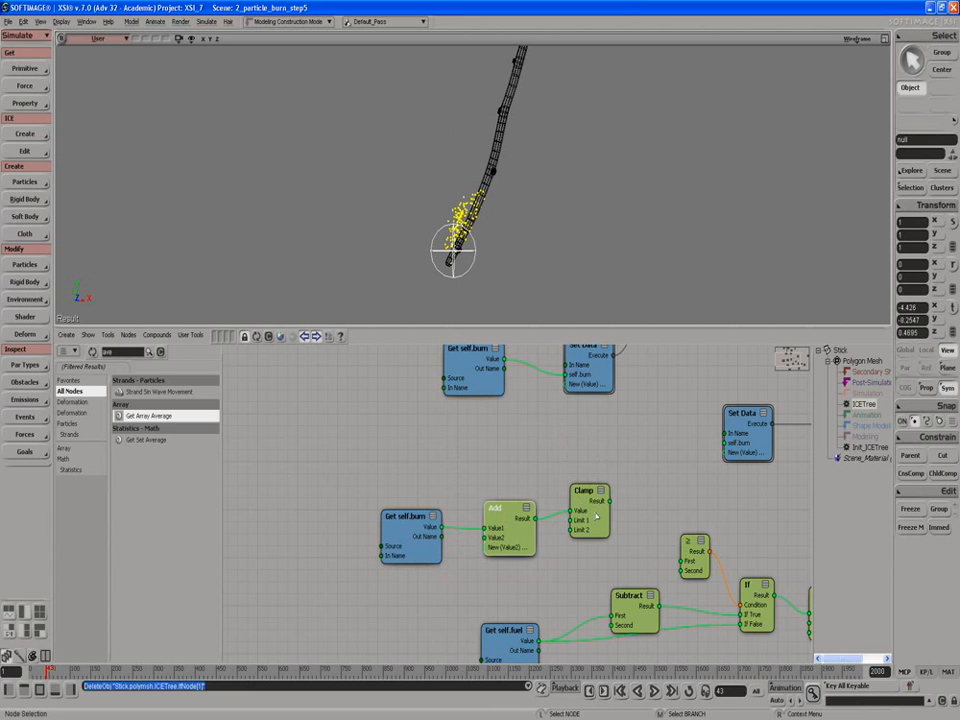
{"action": "left_click_drag", "start_coordinate": [601, 514], "coordinate": [605, 518]}
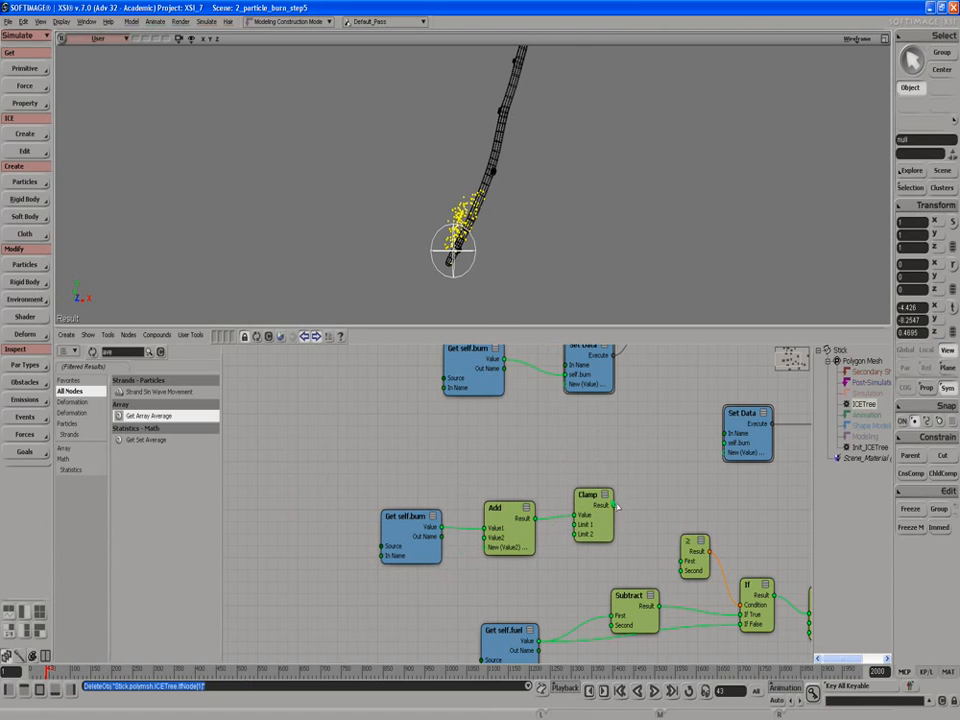
{"action": "left_click_drag", "start_coordinate": [711, 441], "coordinate": [731, 442]}
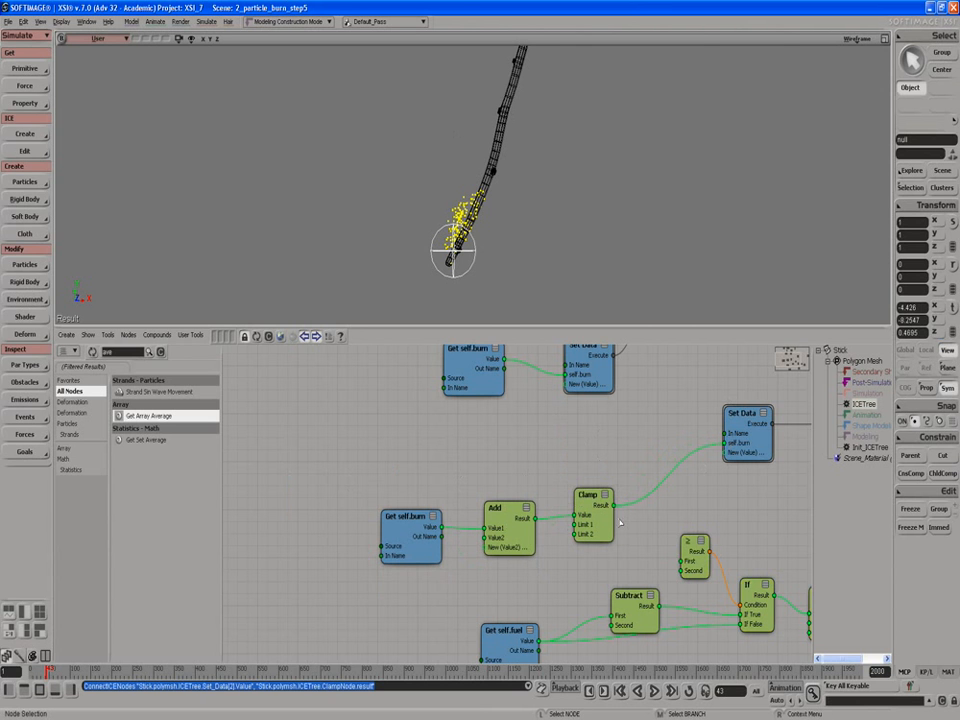
{"action": "left_click_drag", "start_coordinate": [614, 507], "coordinate": [681, 561]}
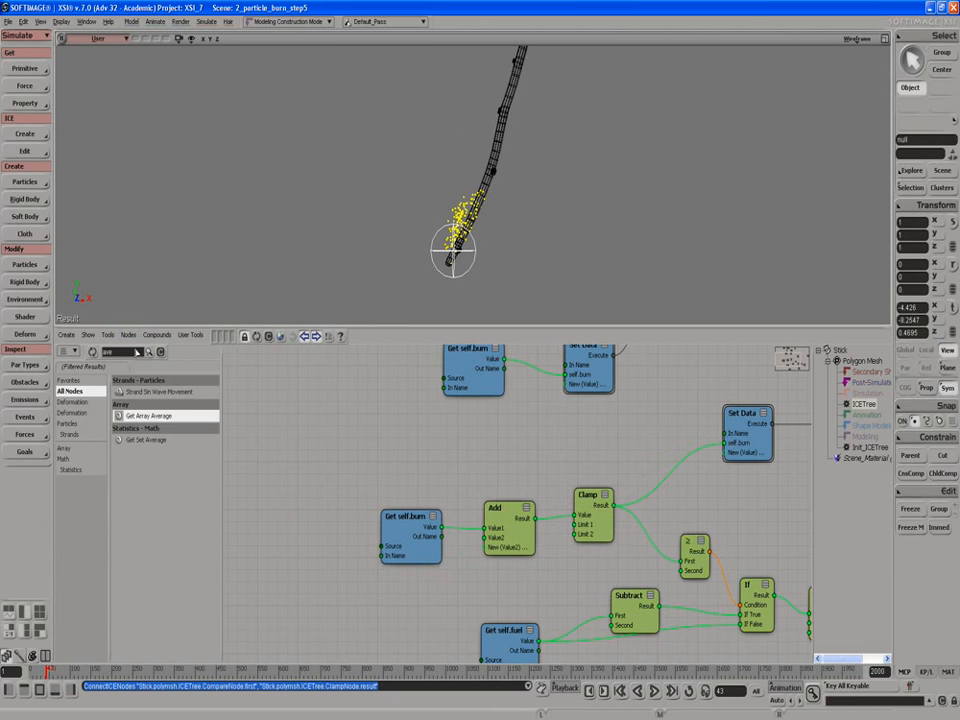
Search the node library for "clo" and add a Get Closest Points node to the ICE tree.
{"action": "double_click", "coordinate": [125, 354]}
{"action": "key", "text": "BackSpace"}
{"action": "type", "text": "c"}
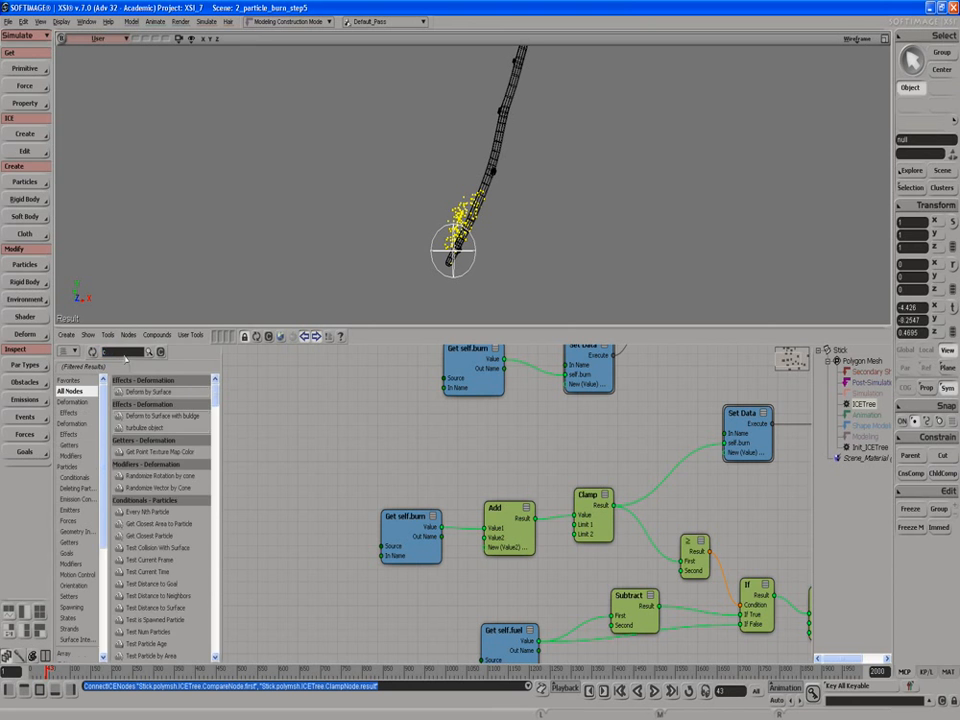
{"action": "type", "text": "ol"}
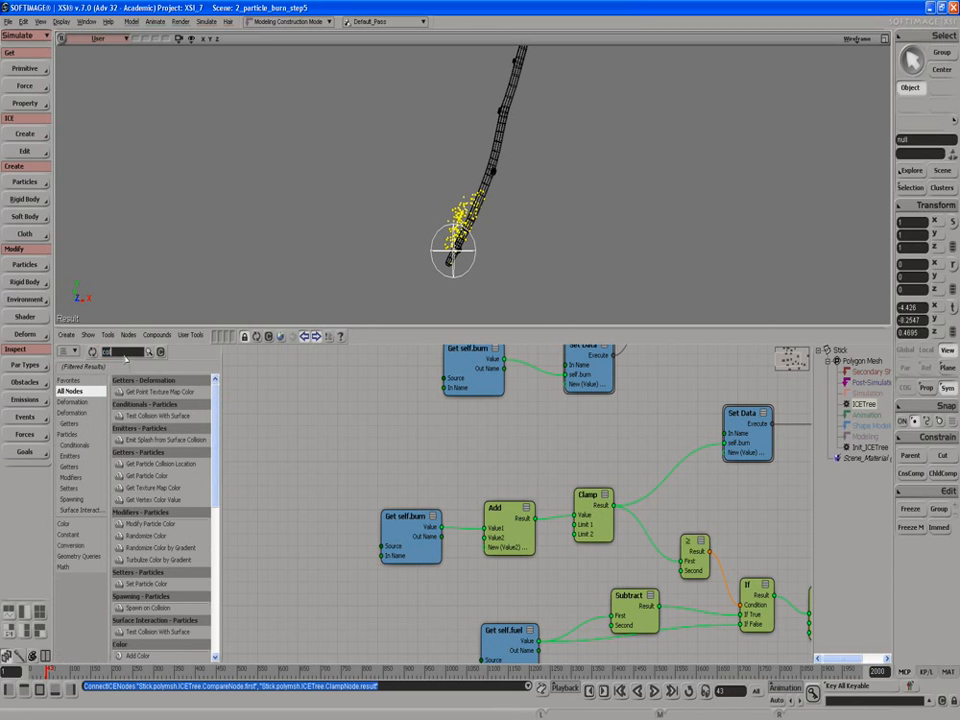
{"action": "key", "text": "BackSpace"}
{"action": "key", "text": "BackSpace"}
{"action": "type", "text": "lo"}
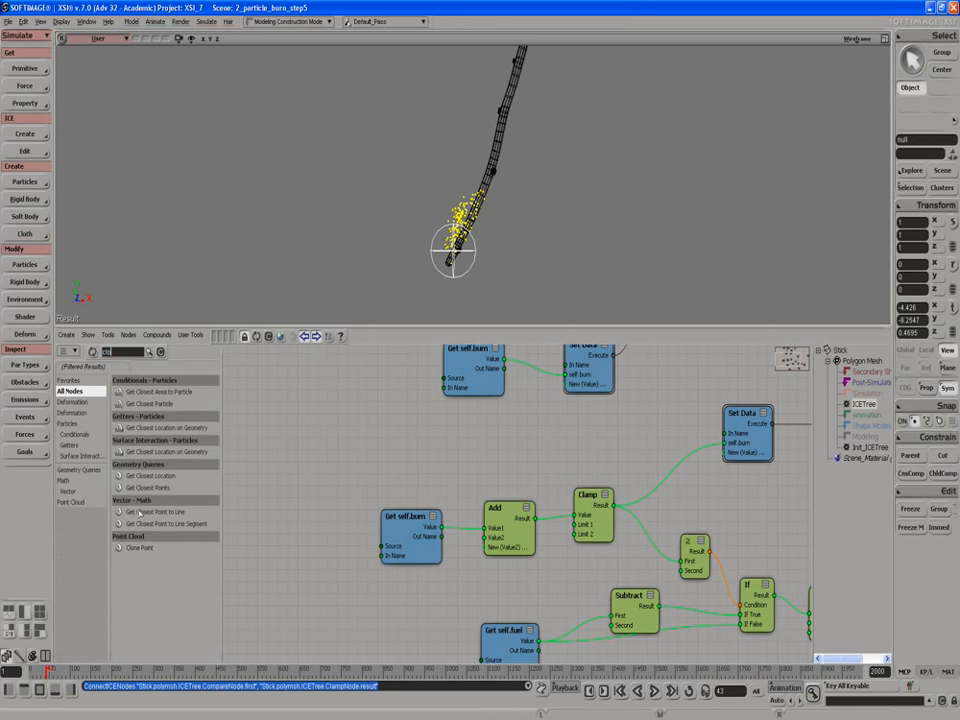
{"action": "left_click_drag", "start_coordinate": [140, 490], "coordinate": [268, 436]}
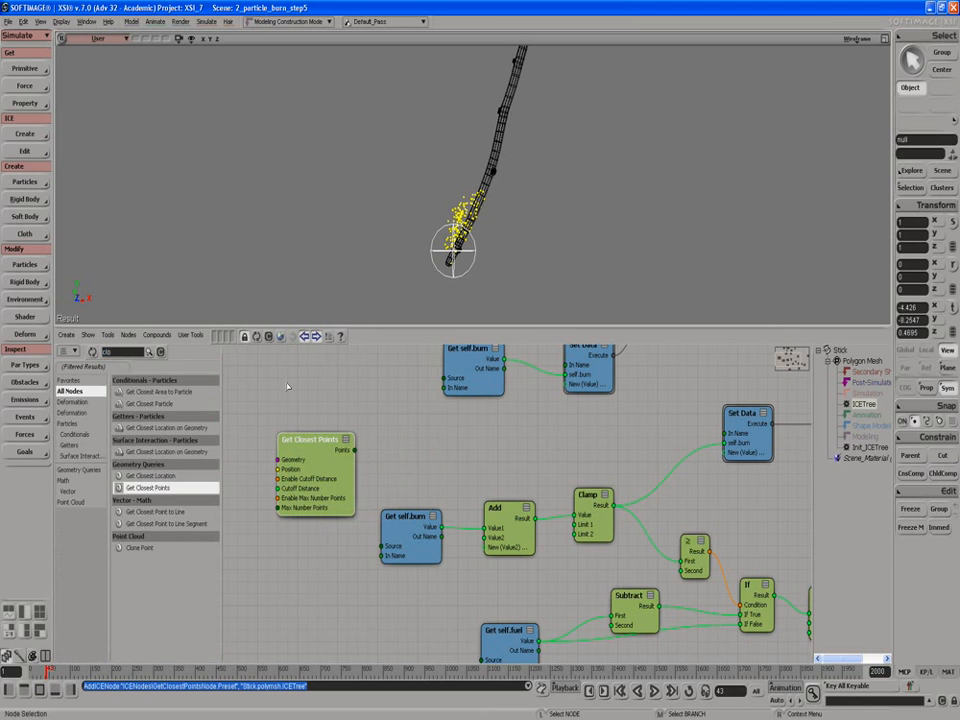
Add a Get PointCloud node to the ICE tree and connect its Value to the Geometry input of Get Closest Points.
{"action": "left_click", "coordinate": [445, 212]}
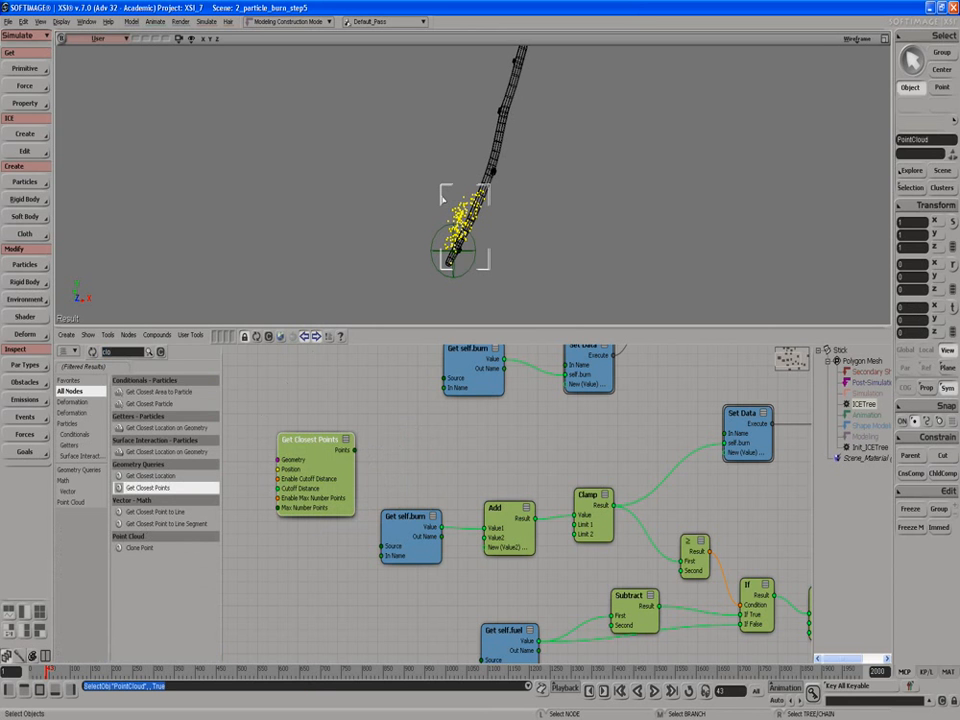
{"action": "key", "text": "Return"}
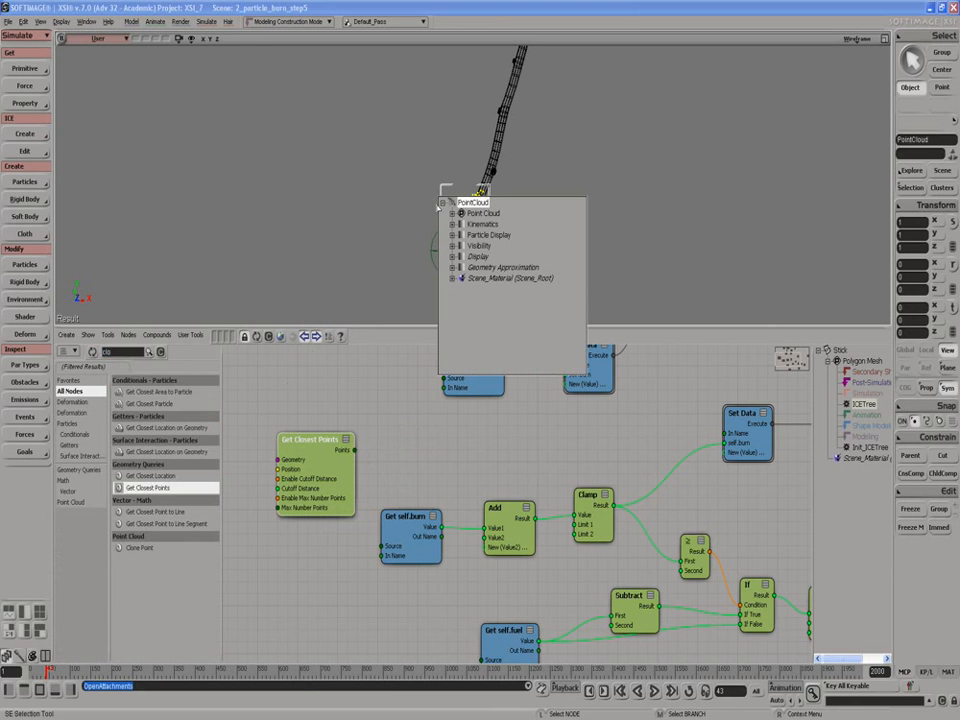
{"action": "left_click_drag", "start_coordinate": [470, 202], "coordinate": [260, 416]}
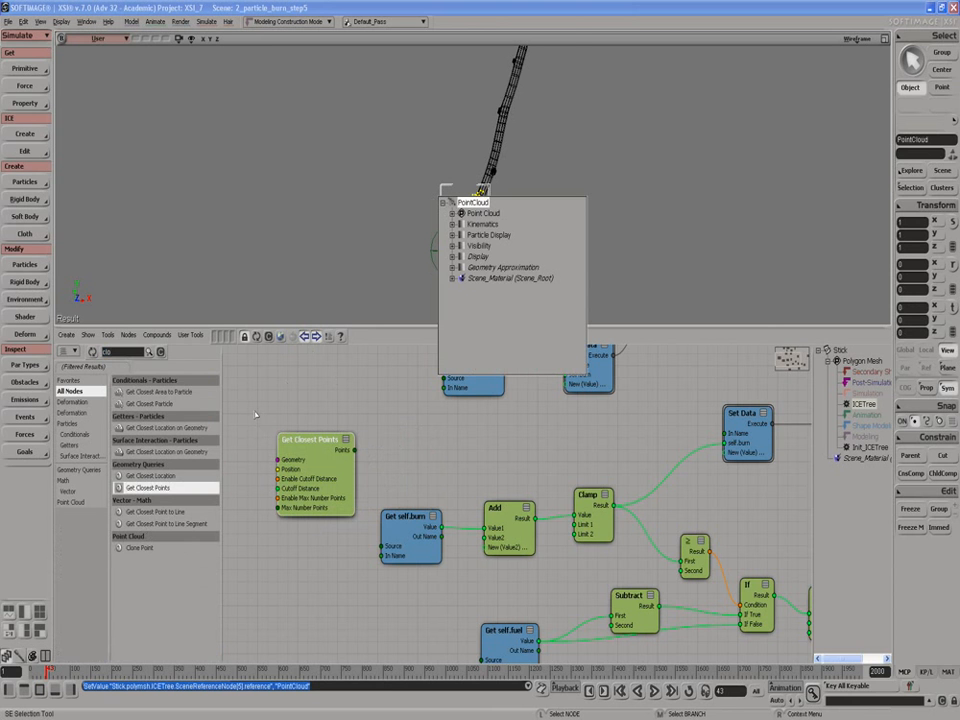
{"action": "left_click_drag", "start_coordinate": [332, 458], "coordinate": [408, 443]}
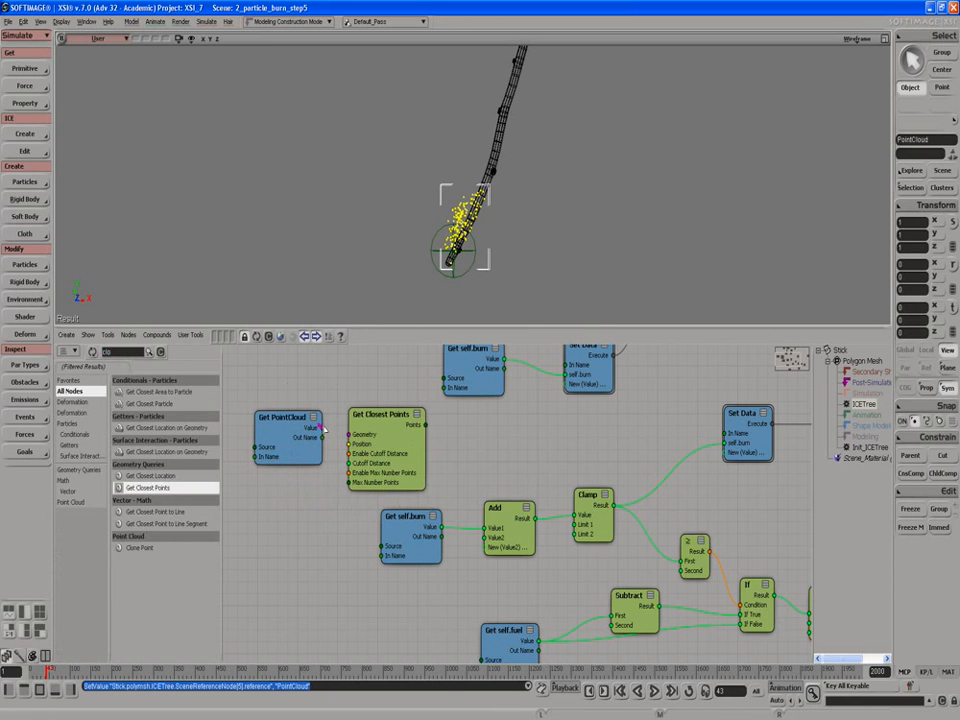
{"action": "left_click_drag", "start_coordinate": [323, 427], "coordinate": [350, 435]}
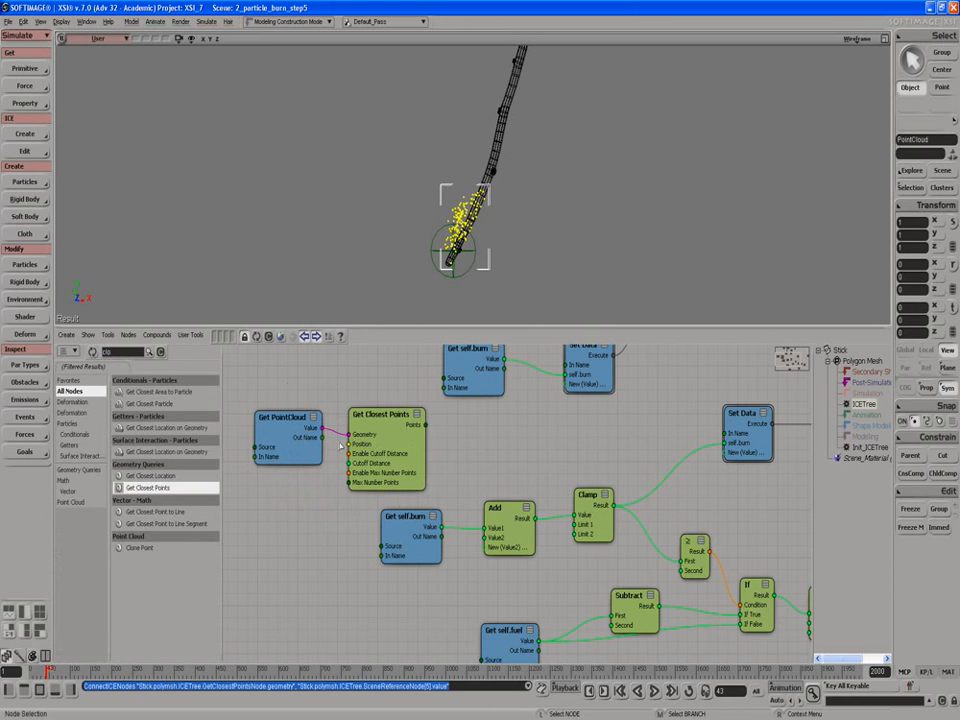
Search the node library for "poin", add a Get Point Position node, and connect its Value to the Position input of Get Closest Points.
{"action": "left_click", "coordinate": [114, 353]}
{"action": "type", "text": "point"}
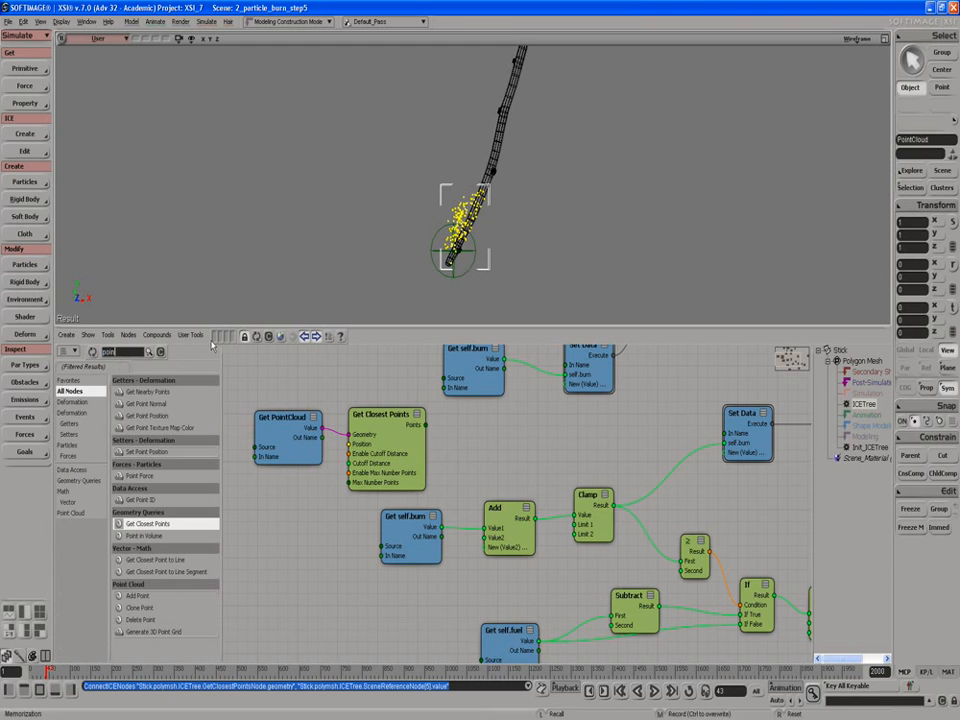
{"action": "left_click_drag", "start_coordinate": [148, 415], "coordinate": [251, 488]}
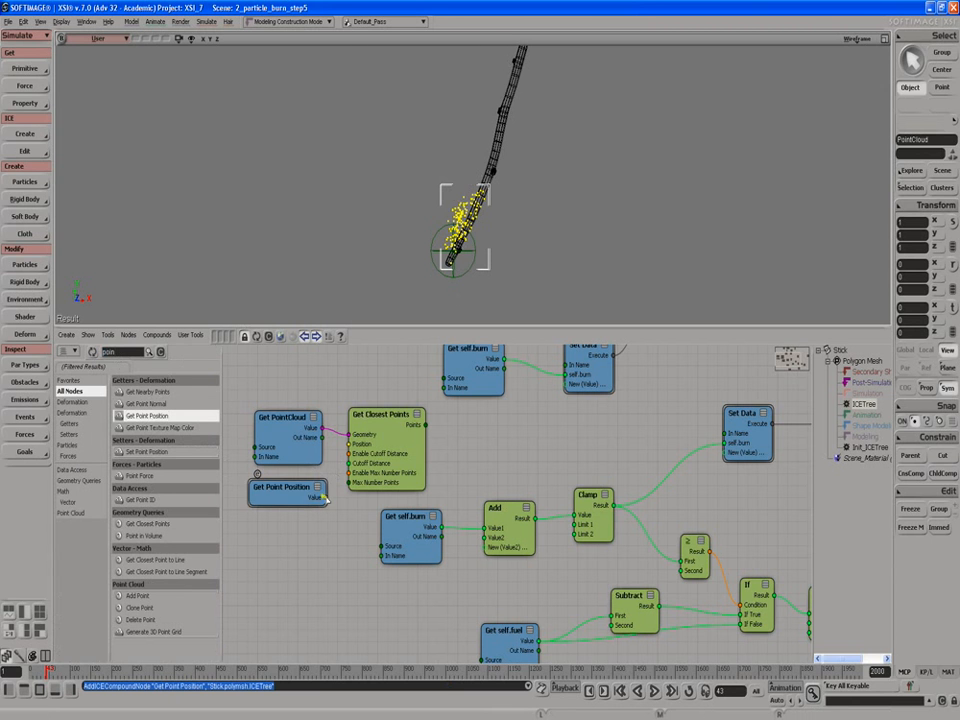
{"action": "left_click_drag", "start_coordinate": [324, 498], "coordinate": [349, 444]}
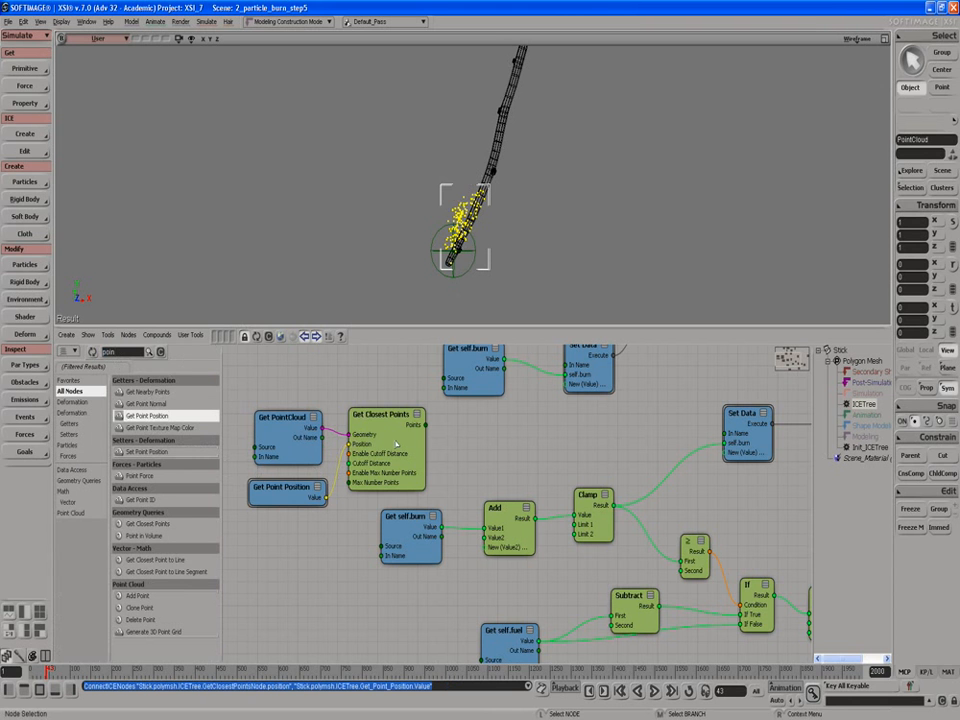
Move the Get PointCloud, Get Point Position and Get Closest Points nodes together, further away from the Set Data node.
{"action": "left_click_drag", "start_coordinate": [261, 388], "coordinate": [364, 506]}
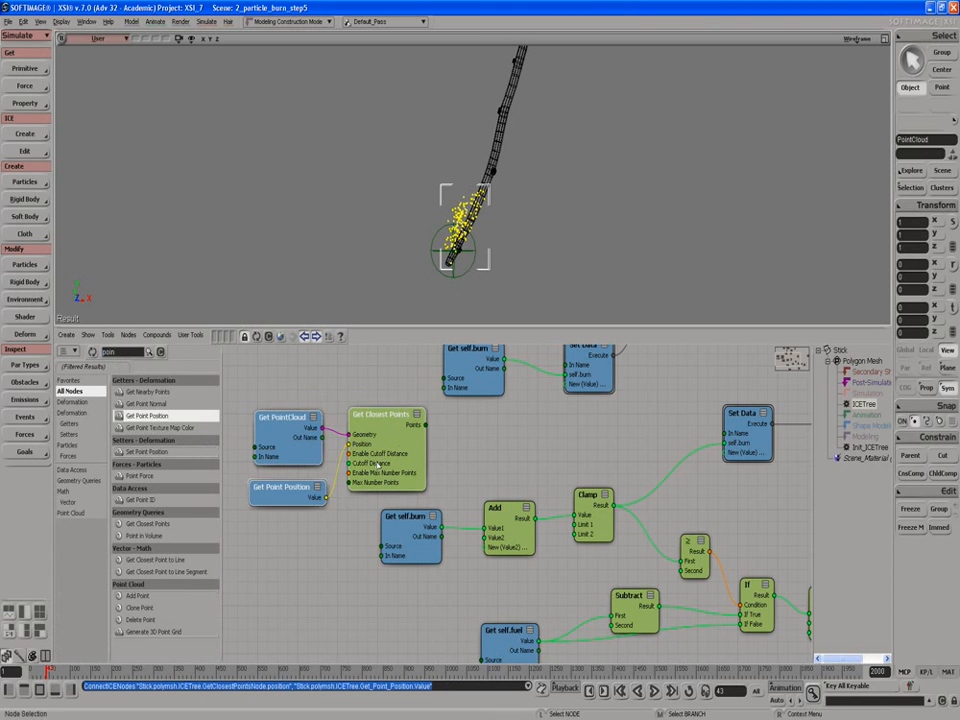
{"action": "left_click_drag", "start_coordinate": [376, 455], "coordinate": [400, 460]}
{"action": "scroll", "coordinate": [347, 388], "scroll_direction": "down", "scroll_amount": 2}
{"action": "scroll", "coordinate": [475, 521], "scroll_direction": "up", "scroll_amount": 1}
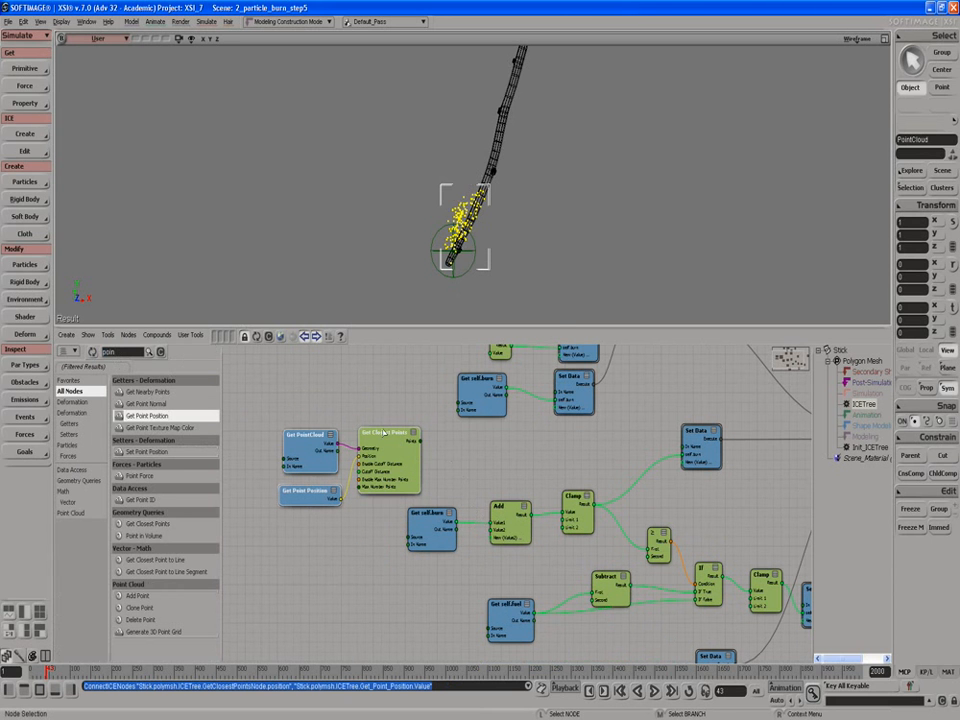
{"action": "scroll", "coordinate": [431, 461], "scroll_direction": "up", "scroll_amount": 2}
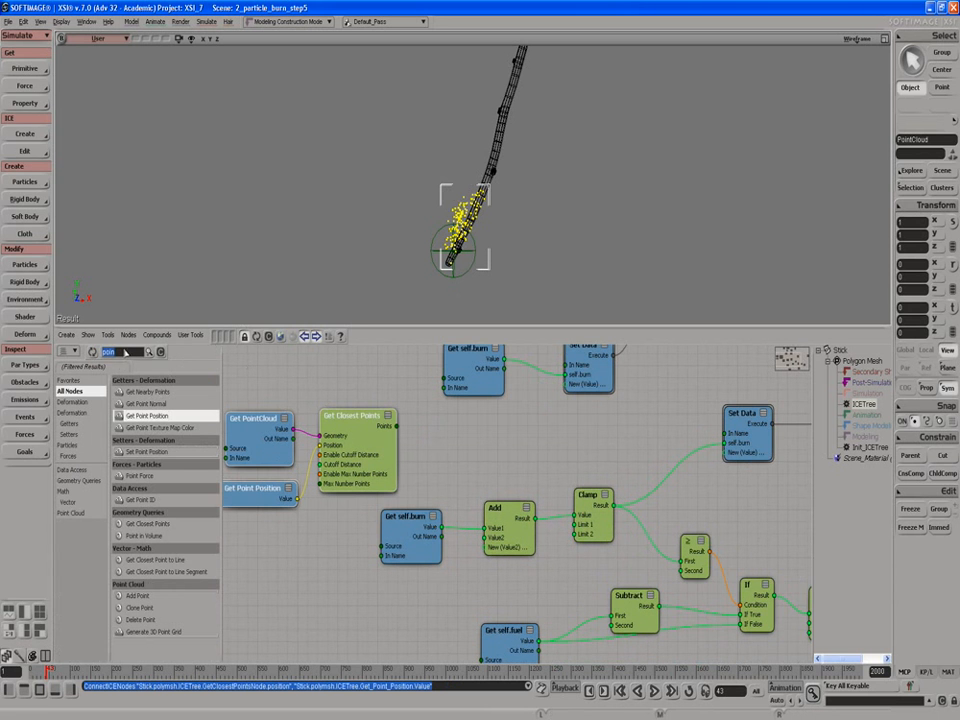
Search the node library for "get da" and add two Get Data nodes beside Get Closest Points.
{"action": "key", "text": "BackSpace"}
{"action": "key", "text": "BackSpace"}
{"action": "key", "text": "BackSpace"}
{"action": "key", "text": "BackSpace"}
{"action": "type", "text": "get dat"}
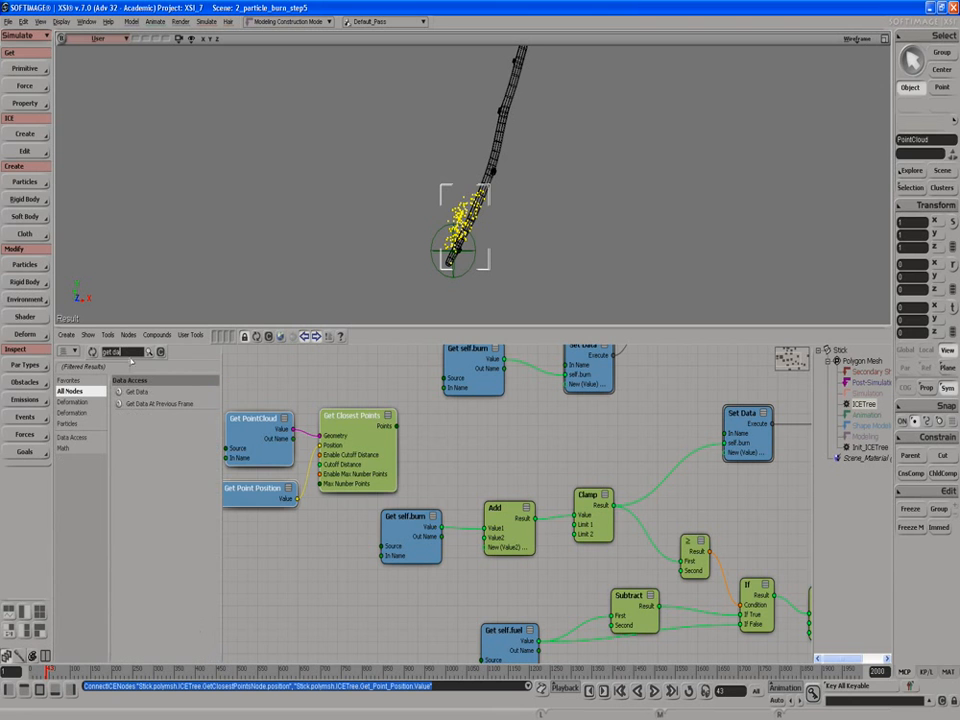
{"action": "left_click_drag", "start_coordinate": [136, 391], "coordinate": [420, 420]}
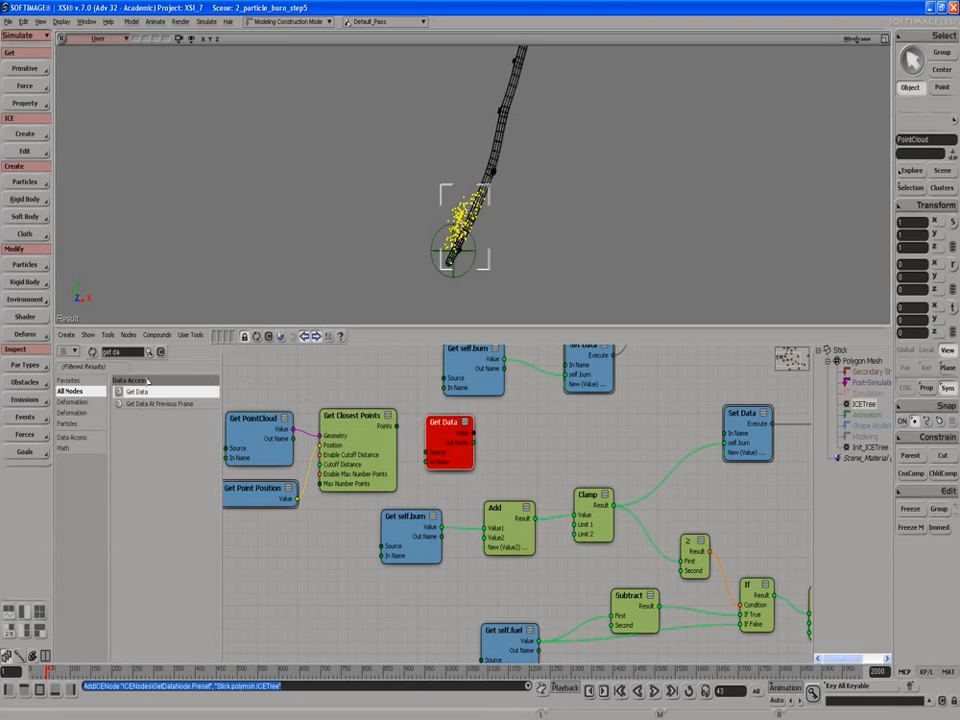
{"action": "mouse_move", "coordinate": [138, 392]}
{"action": "left_mouse_down"}
{"action": "mouse_move", "coordinate": [412, 490]}
{"action": "mouse_move", "coordinate": [450, 472]}
{"action": "mouse_move", "coordinate": [435, 478]}
{"action": "left_mouse_up"}
Rearrange the Get self.burn, Add, Clamp and closest-points nodes to make room, and line up the two Get Data nodes.
{"action": "left_click_drag", "start_coordinate": [405, 516], "coordinate": [401, 546]}
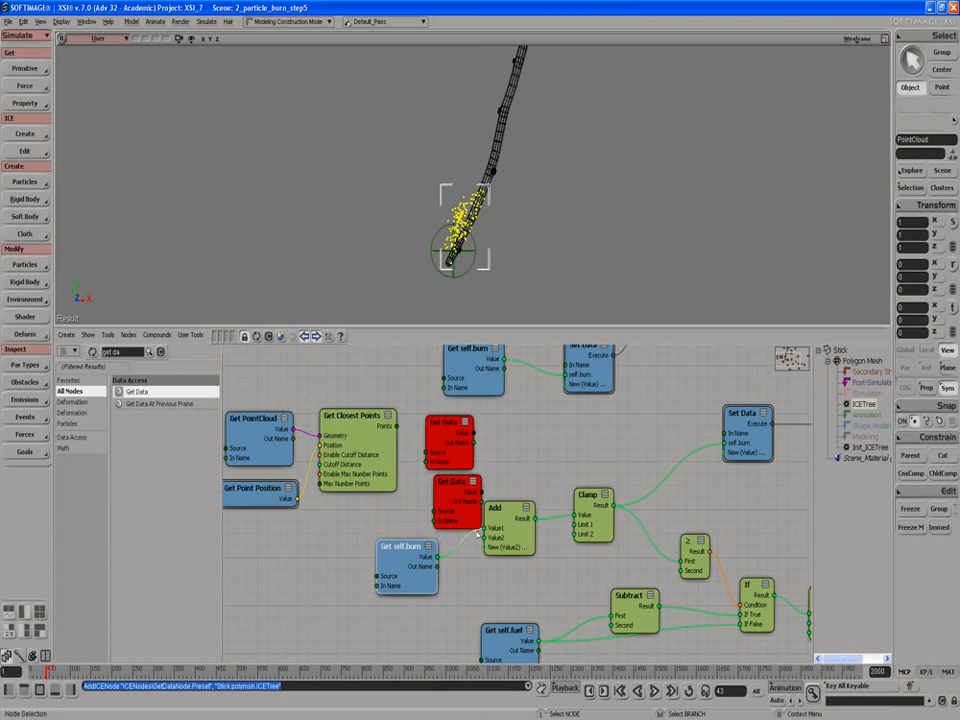
{"action": "left_click_drag", "start_coordinate": [509, 540], "coordinate": [511, 556]}
{"action": "left_click_drag", "start_coordinate": [590, 505], "coordinate": [599, 518]}
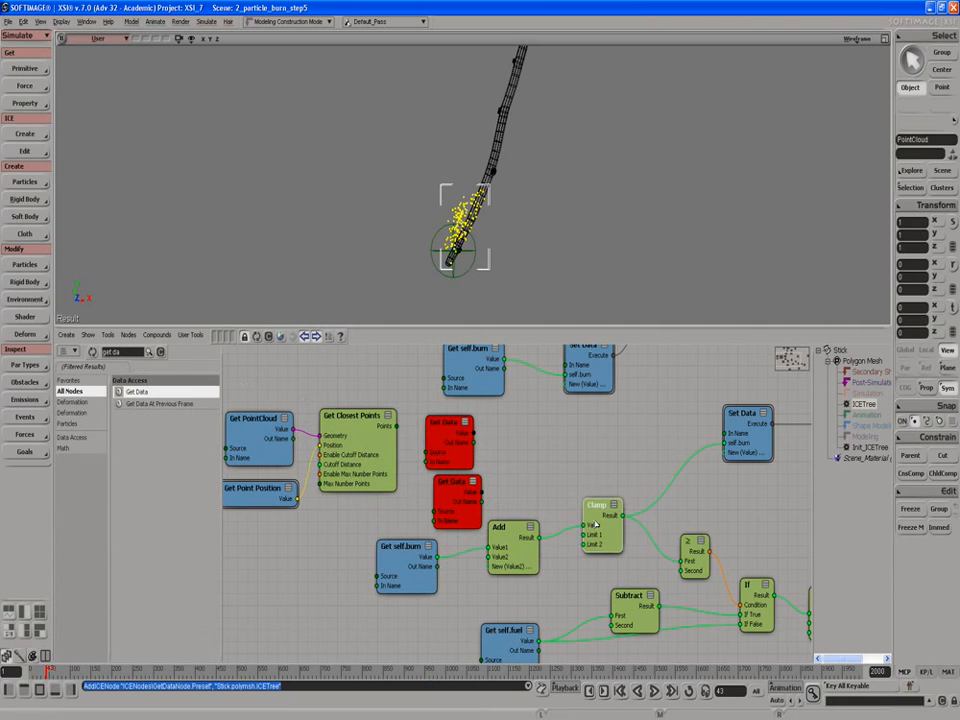
{"action": "left_click_drag", "start_coordinate": [340, 431], "coordinate": [336, 441]}
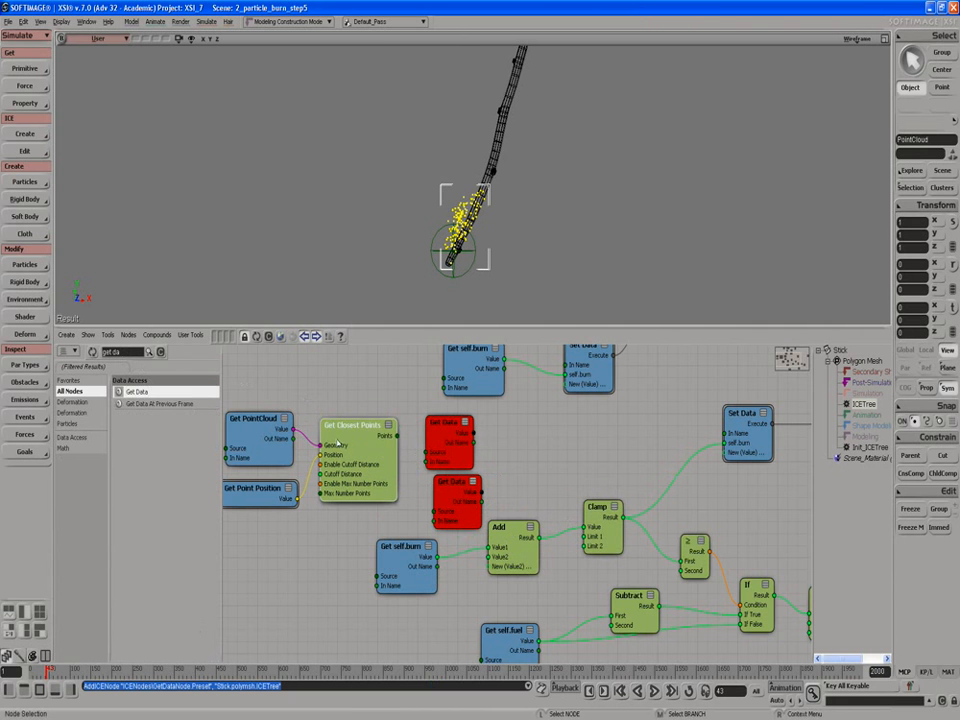
{"action": "scroll", "coordinate": [333, 441], "scroll_direction": "down", "scroll_amount": 1}
{"action": "left_click_drag", "start_coordinate": [261, 412], "coordinate": [362, 512]}
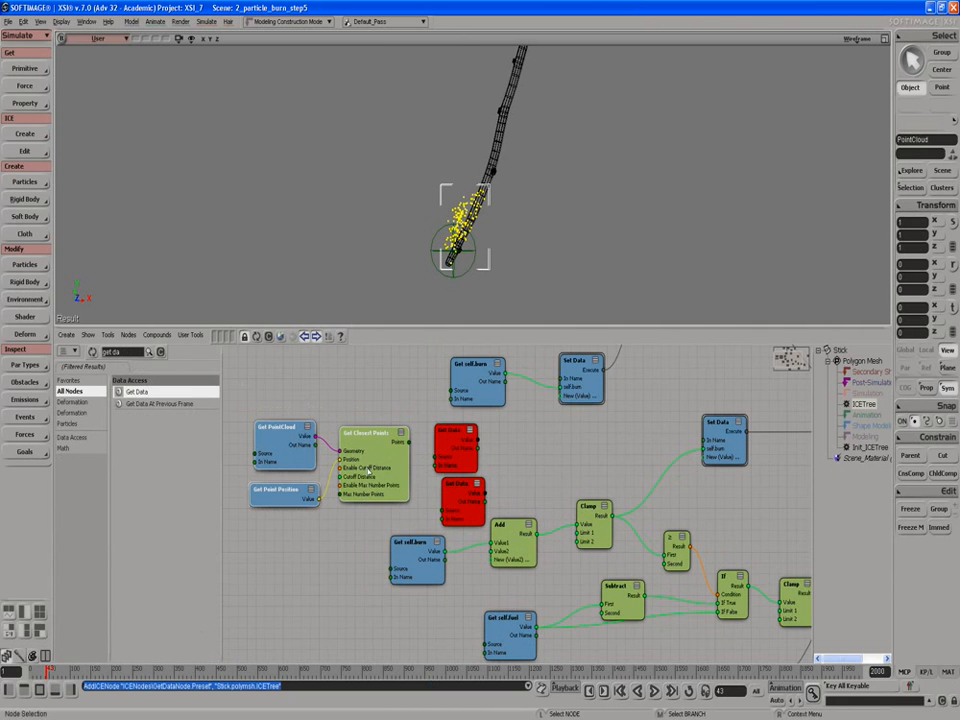
{"action": "left_click_drag", "start_coordinate": [365, 467], "coordinate": [360, 481]}
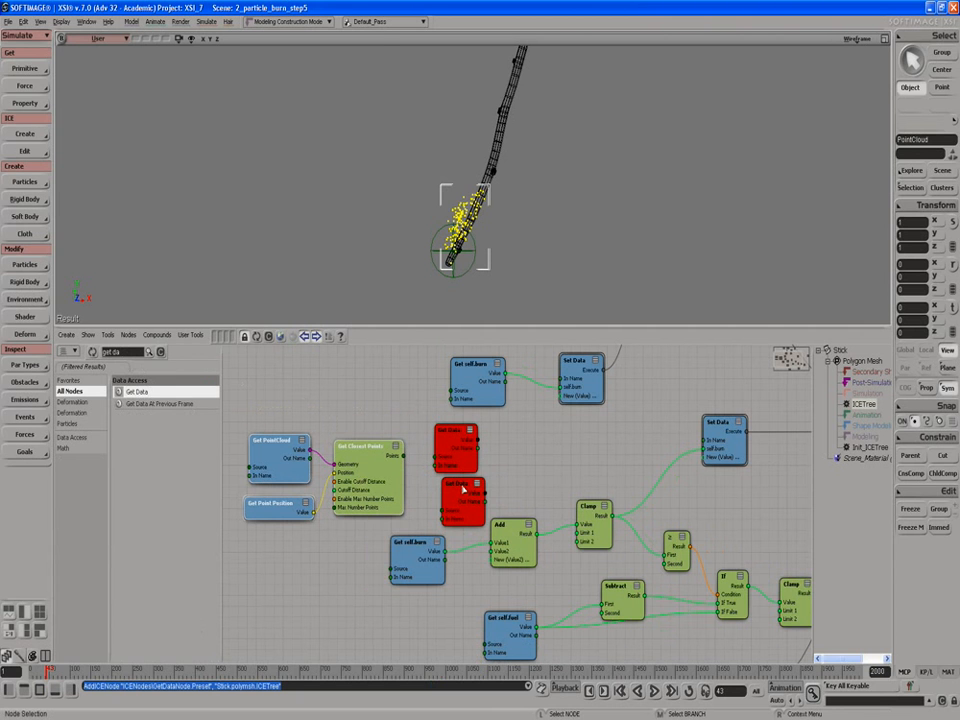
{"action": "left_click_drag", "start_coordinate": [459, 491], "coordinate": [453, 493]}
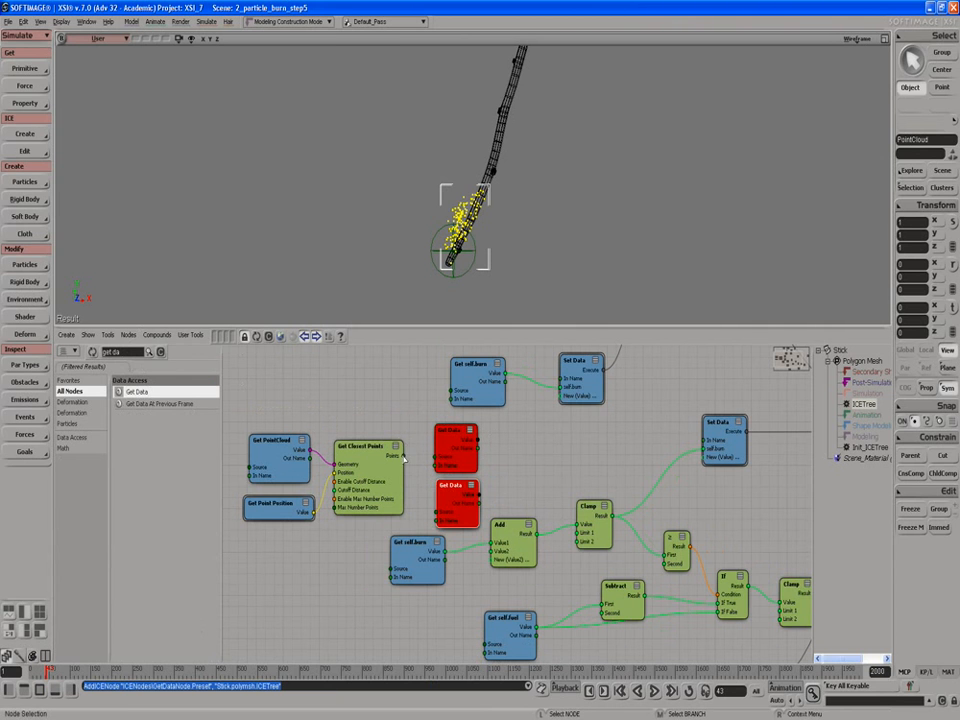
Connect the Points output of Get Closest Points to both Get Data Source inputs, and set the two nodes to Age and AgeLimit.
{"action": "left_click_drag", "start_coordinate": [402, 457], "coordinate": [443, 511]}
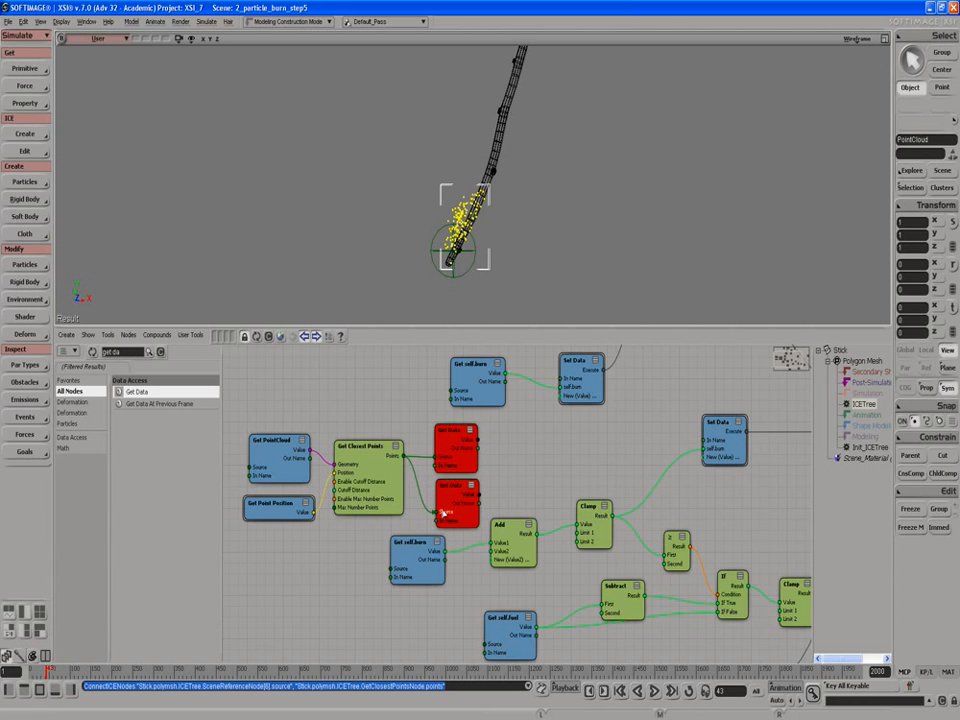
{"action": "double_click", "coordinate": [452, 442]}
{"action": "left_click", "coordinate": [195, 158]}
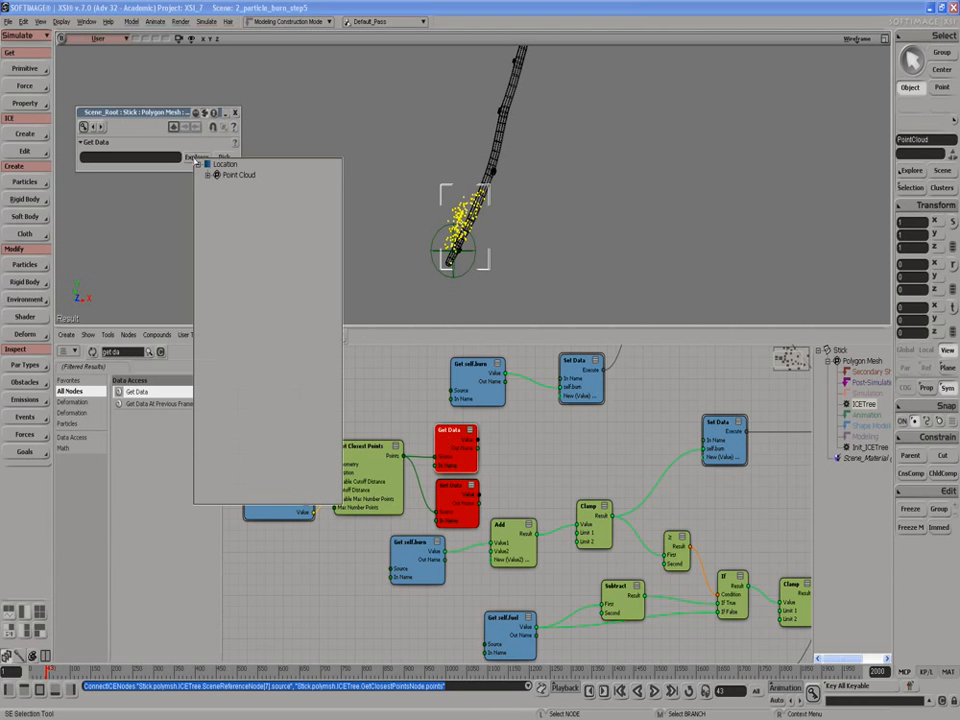
{"action": "left_click", "coordinate": [209, 175]}
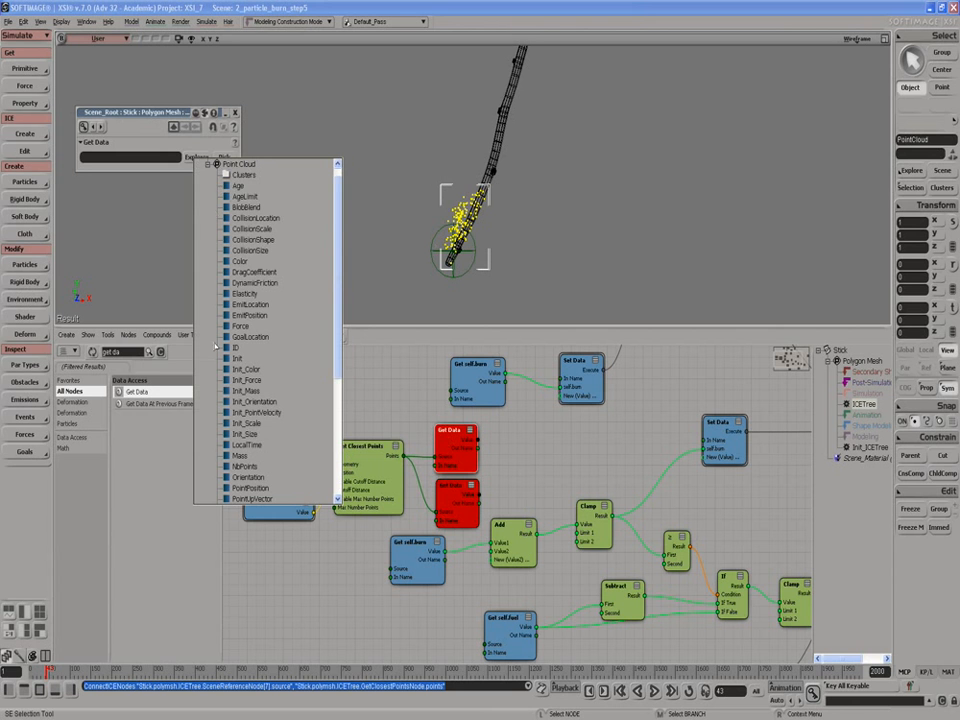
{"action": "left_click", "coordinate": [237, 186]}
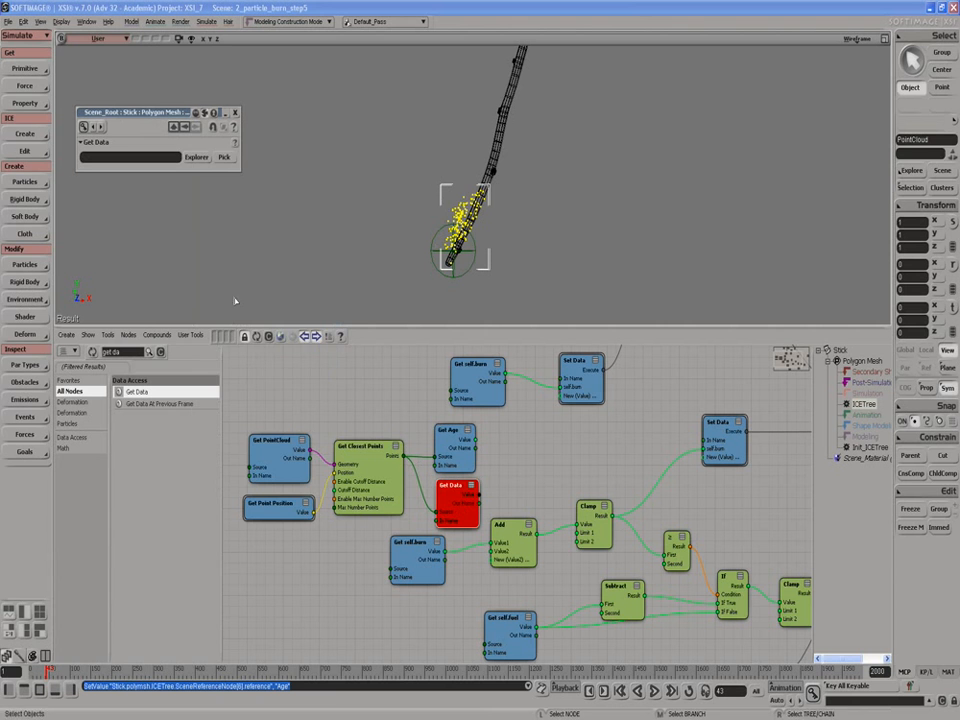
{"action": "left_click", "coordinate": [188, 157]}
{"action": "left_click", "coordinate": [208, 173]}
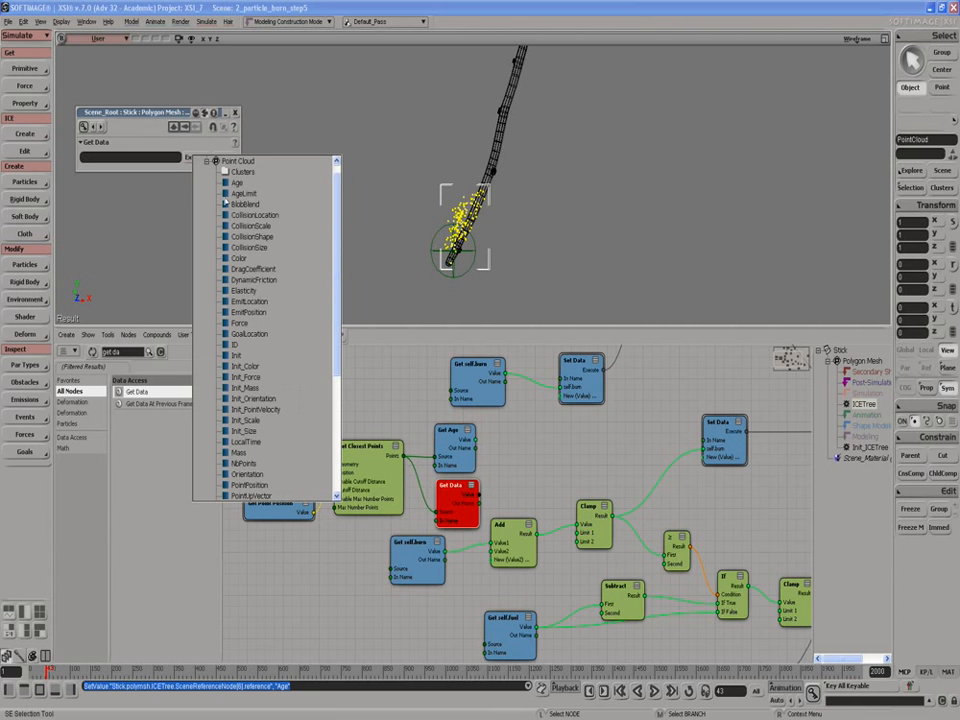
{"action": "left_click", "coordinate": [243, 193]}
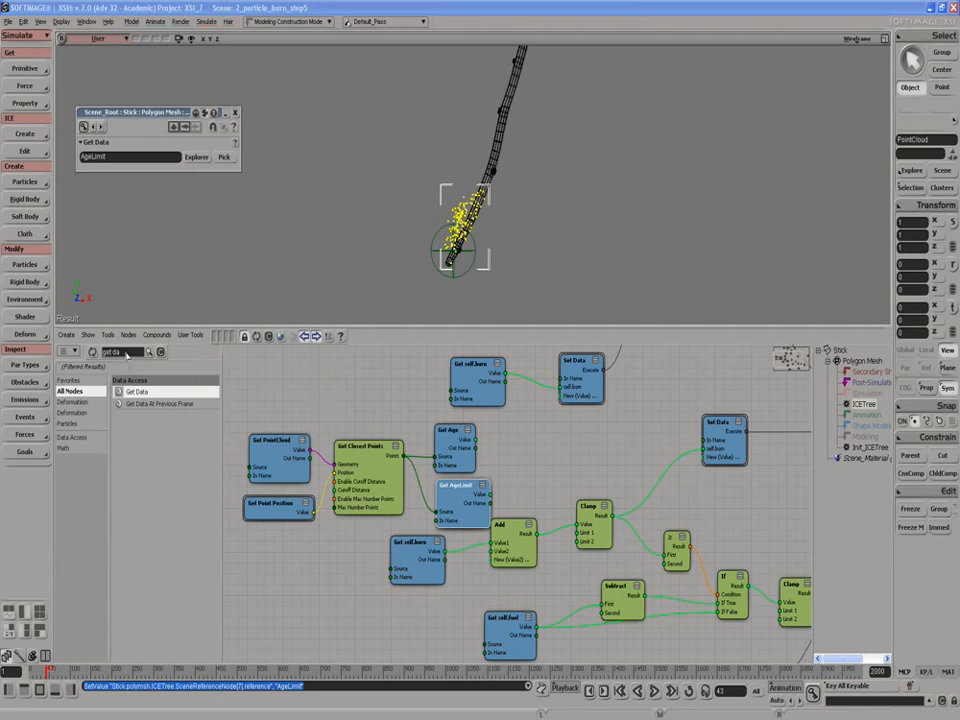
Search for "div", add a Divide by Scalar node, and connect Get Age to its Value and Get AgeLimit to its Divide By.
{"action": "left_click", "coordinate": [125, 353]}
{"action": "key", "text": "BackSpace"}
{"action": "type", "text": "d"}
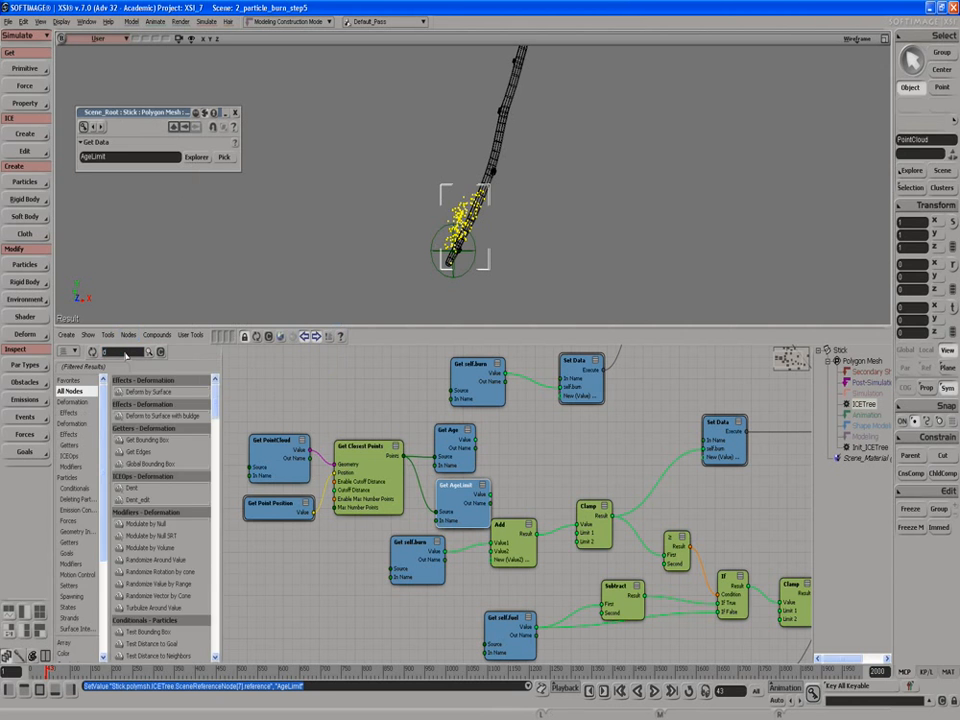
{"action": "type", "text": "iv"}
{"action": "left_click_drag", "start_coordinate": [127, 392], "coordinate": [508, 447]}
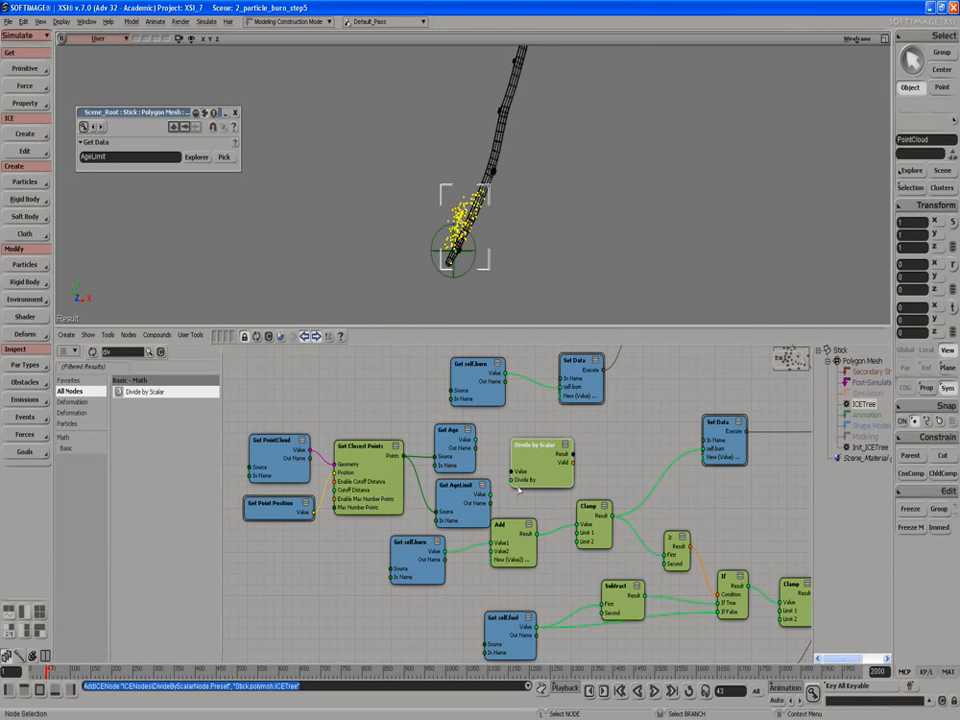
{"action": "left_click_drag", "start_coordinate": [474, 439], "coordinate": [515, 481]}
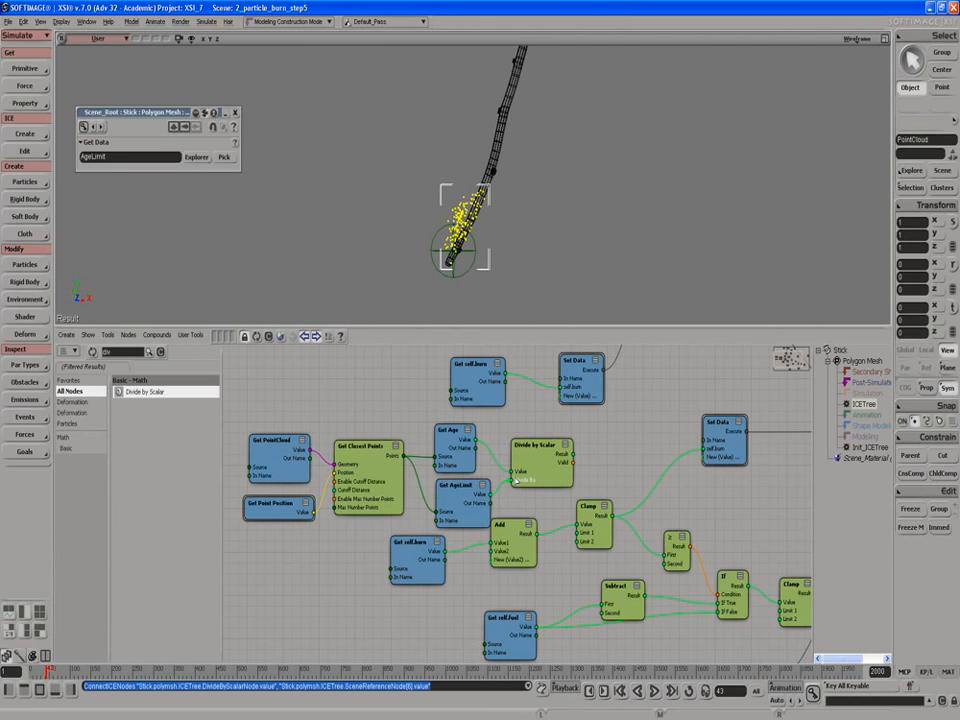
{"action": "left_click_drag", "start_coordinate": [516, 480], "coordinate": [512, 480]}
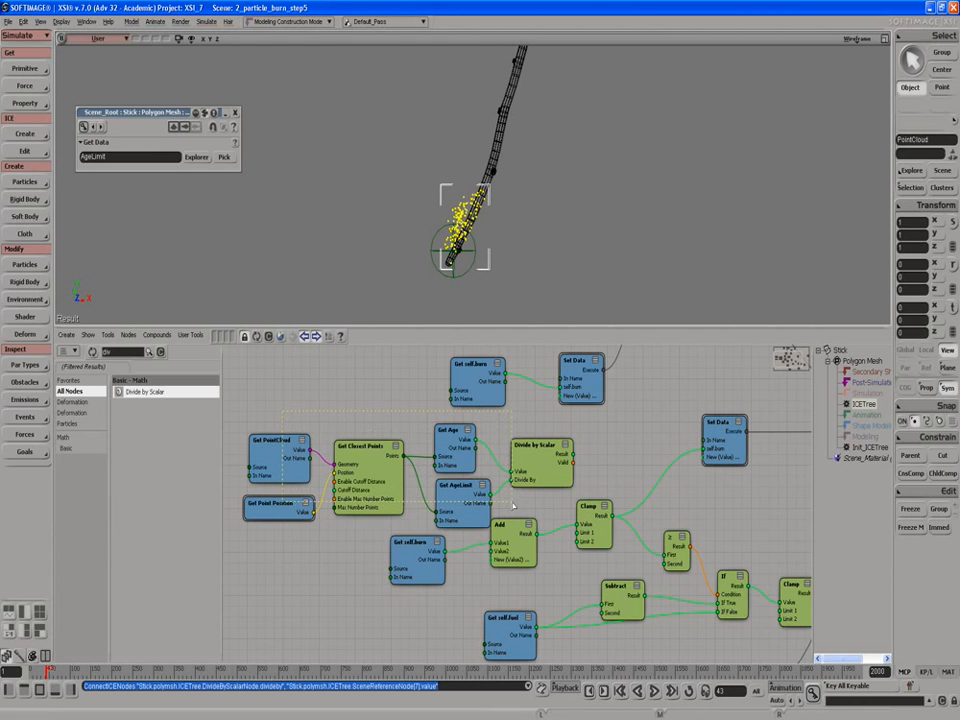
Move the node chain from Get PointCloud to Divide by Scalar away from the Clamp node as one group.
{"action": "left_click", "coordinate": [533, 465]}
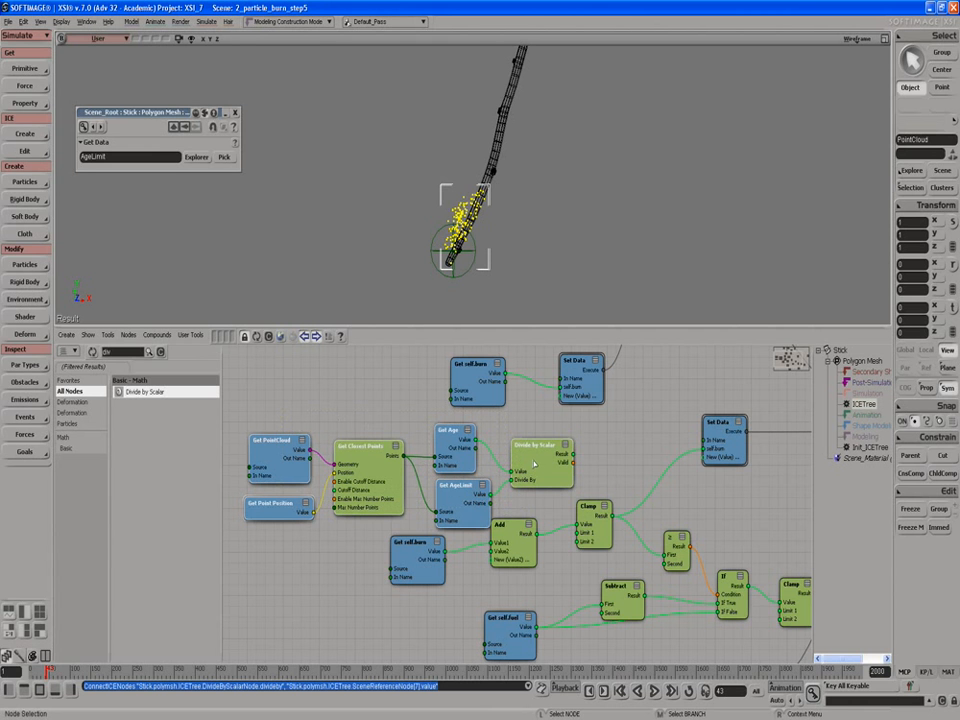
{"action": "left_click_drag", "start_coordinate": [533, 463], "coordinate": [433, 452]}
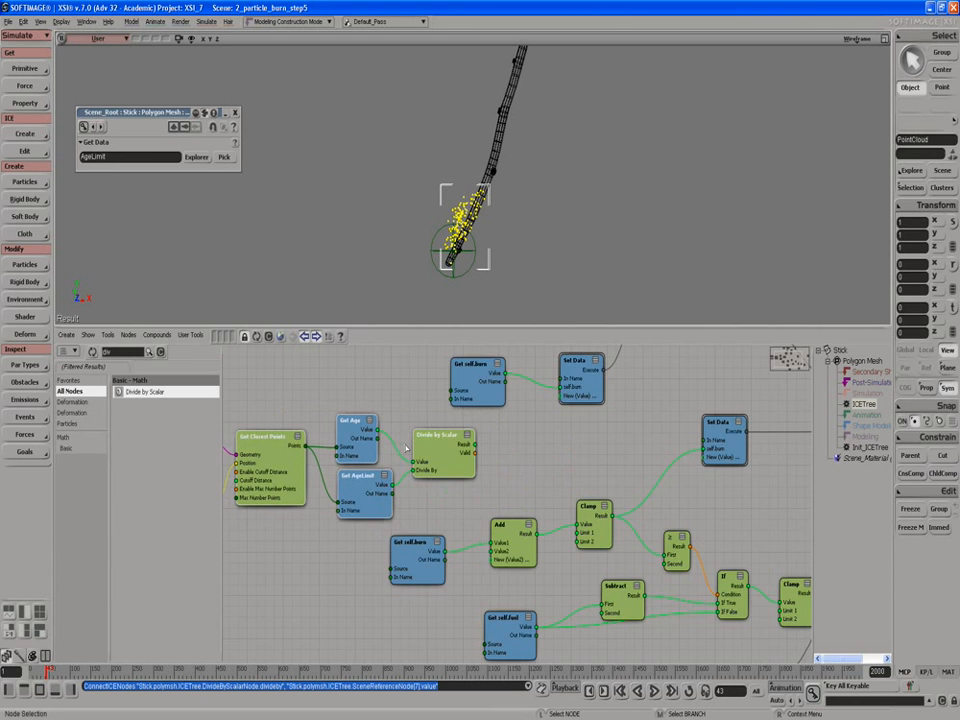
{"action": "scroll", "coordinate": [422, 439], "scroll_direction": "down", "scroll_amount": 1}
{"action": "scroll", "coordinate": [422, 440], "scroll_direction": "down", "scroll_amount": 1}
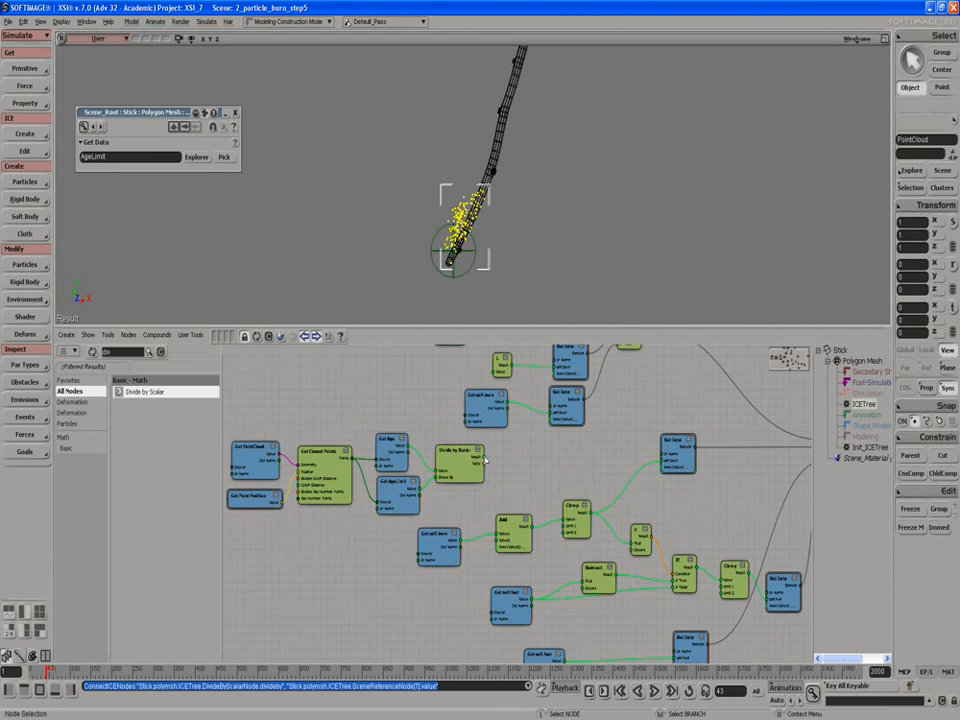
Try to connect the Result of Divide by Scalar directly to the Add node's input.
{"action": "scroll", "coordinate": [431, 423], "scroll_direction": "up", "scroll_amount": 1}
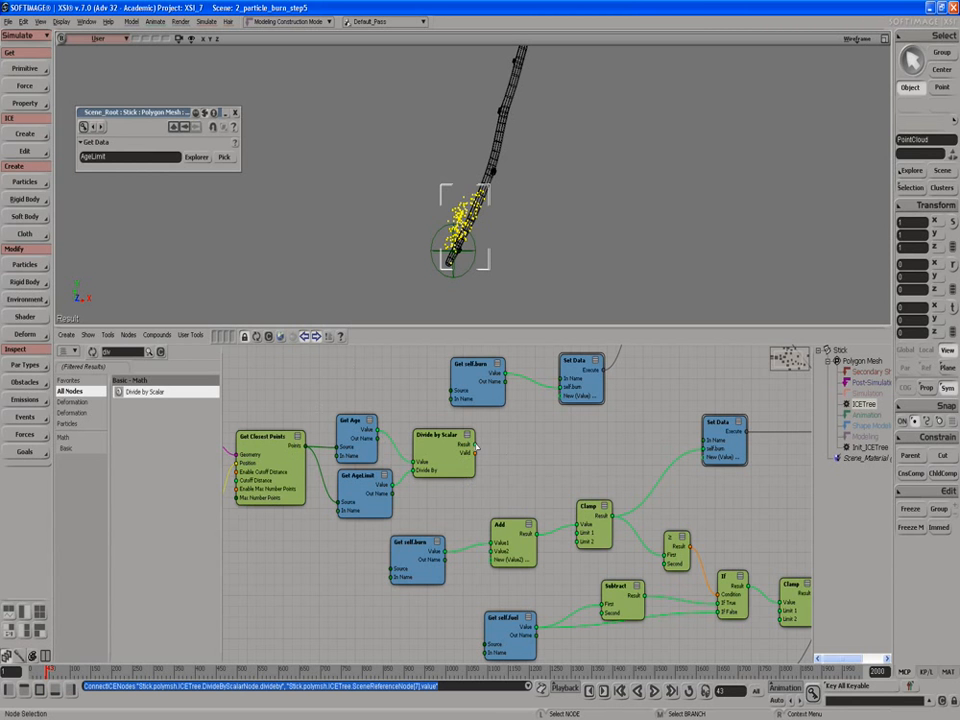
{"action": "left_click_drag", "start_coordinate": [476, 447], "coordinate": [492, 544]}
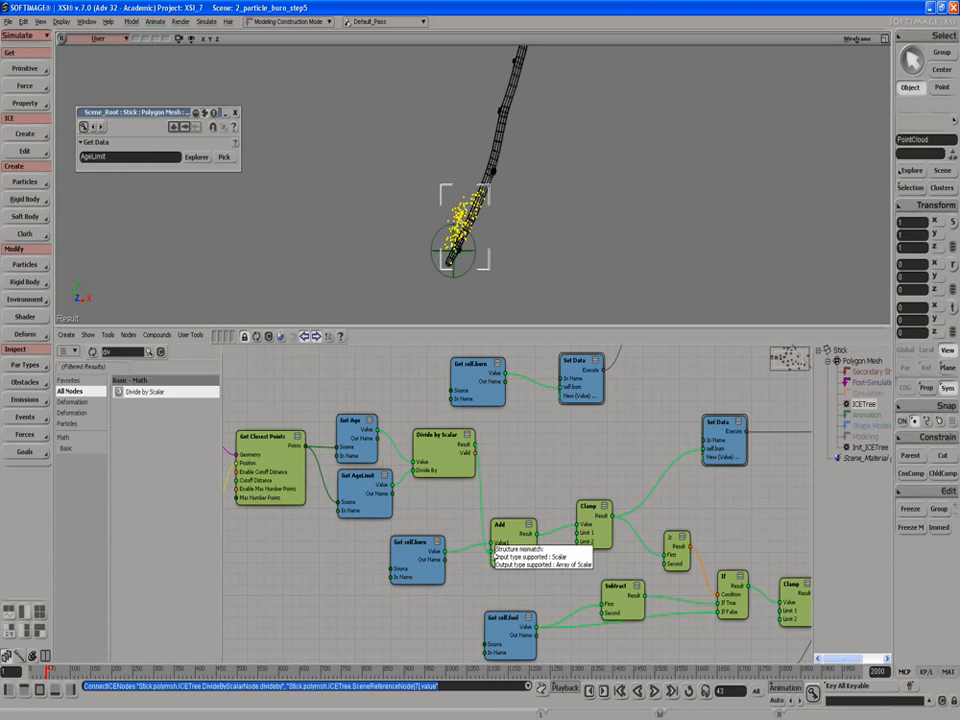
{"action": "left_click_drag", "start_coordinate": [492, 544], "coordinate": [492, 544]}
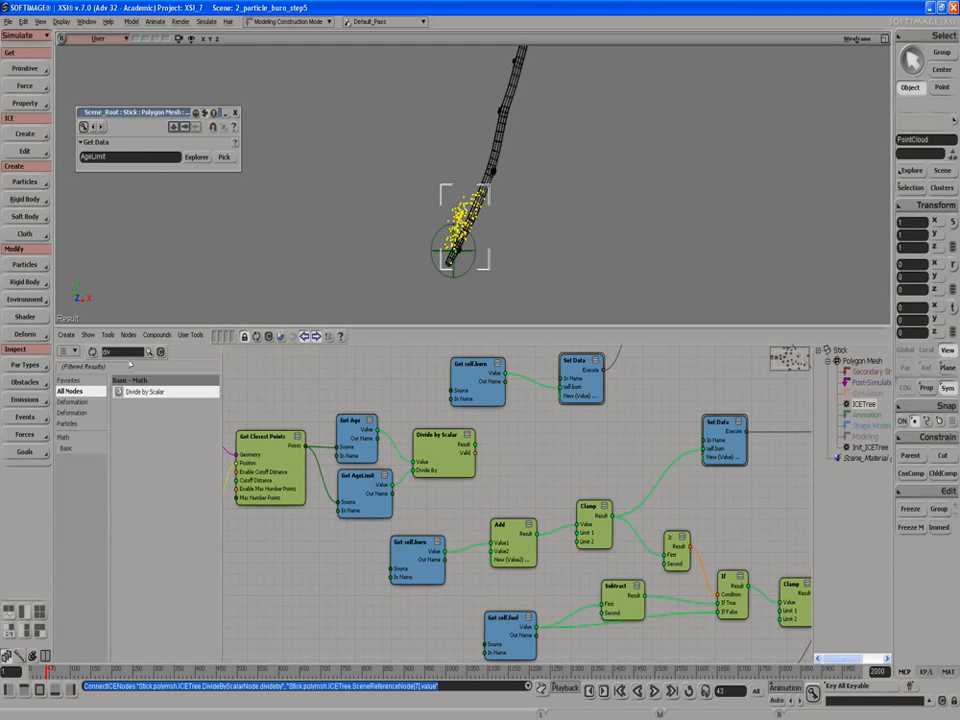
Search for "av", add a Get Array Average node, and connect it between Divide by Scalar's Result and the Add node's Value2.
{"action": "key", "text": "BackSpace"}
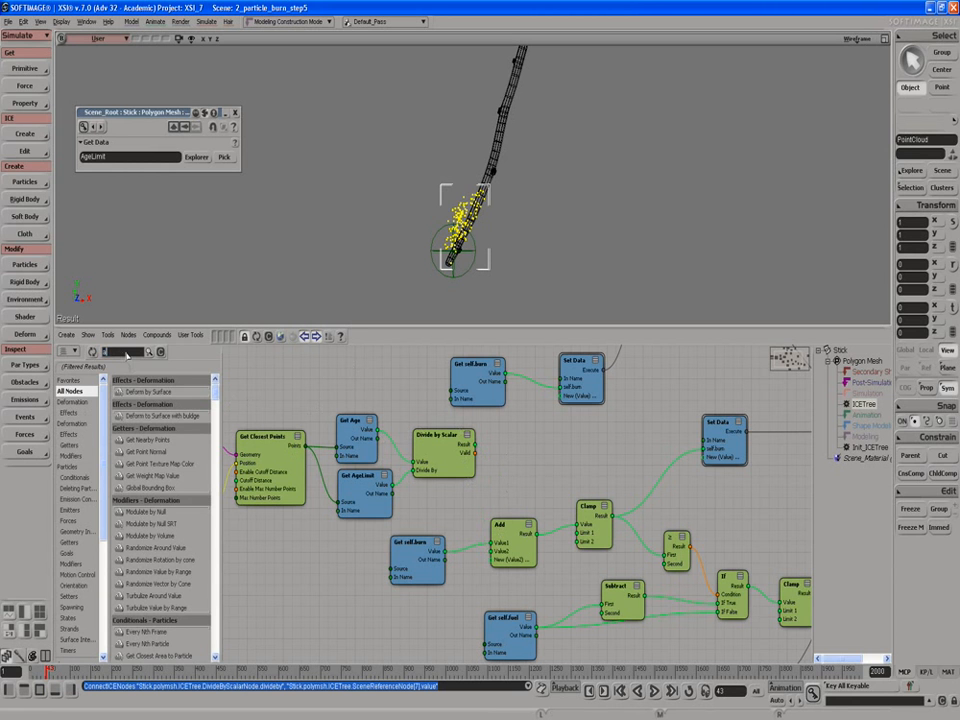
{"action": "type", "text": "av"}
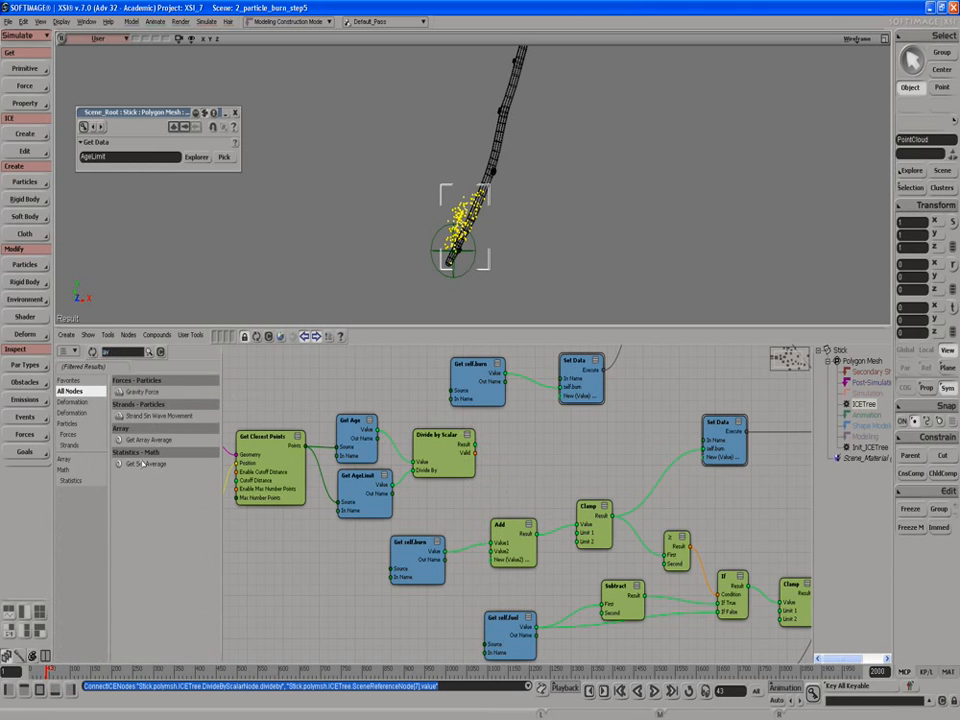
{"action": "left_click_drag", "start_coordinate": [142, 440], "coordinate": [500, 467]}
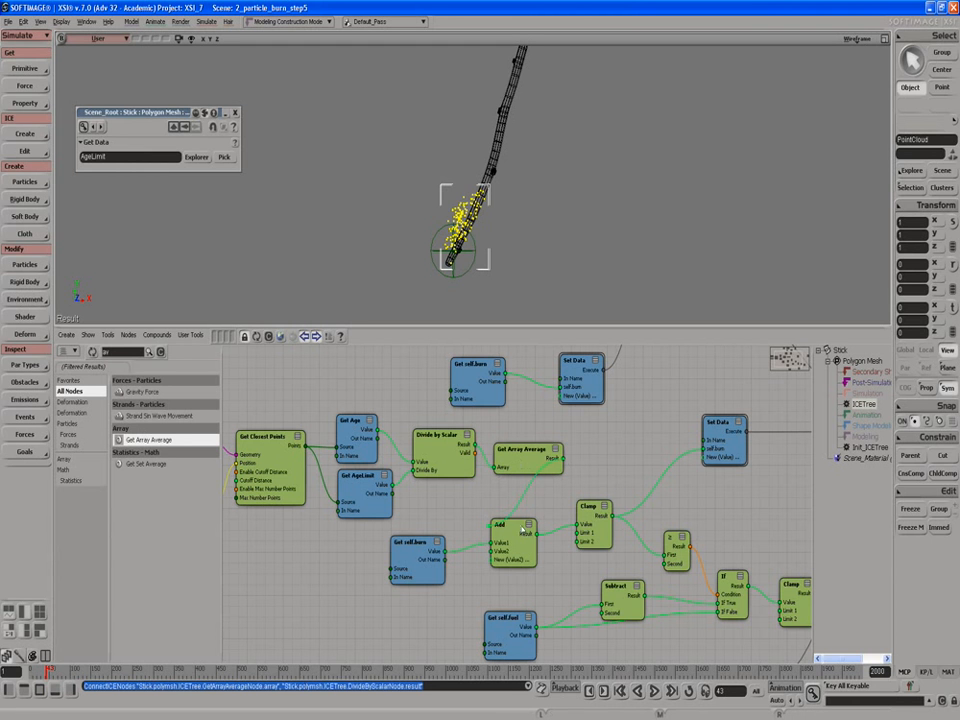
{"action": "left_click_drag", "start_coordinate": [504, 553], "coordinate": [505, 558]}
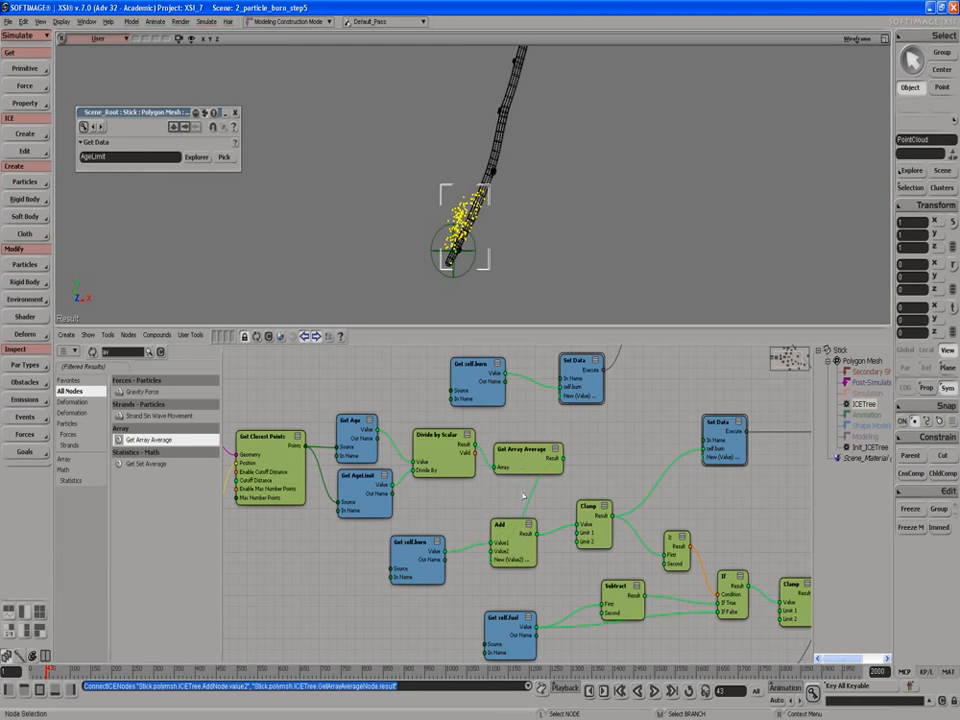
{"action": "scroll", "coordinate": [507, 470], "scroll_direction": "down", "scroll_amount": 2}
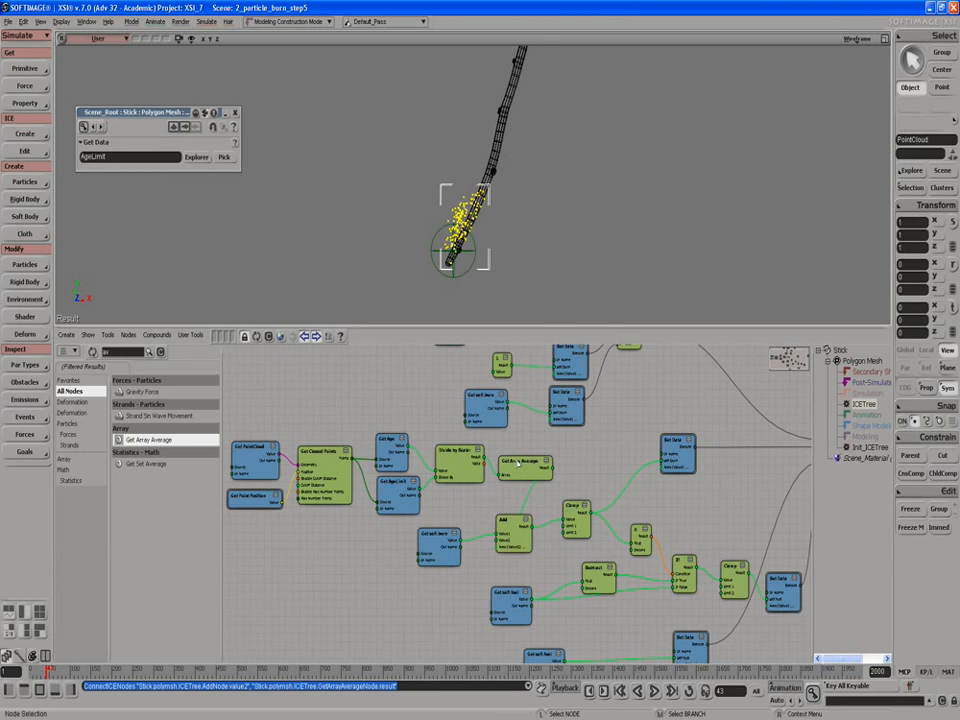
Open the properties of the Get Closest Points node and play the burn simulation forward to about frame 121.
{"action": "scroll", "coordinate": [518, 464], "scroll_direction": "down", "scroll_amount": 2}
{"action": "middle_click_drag", "start_coordinate": [512, 480], "coordinate": [406, 483]}
{"action": "scroll", "coordinate": [399, 460], "scroll_direction": "down", "scroll_amount": 2}
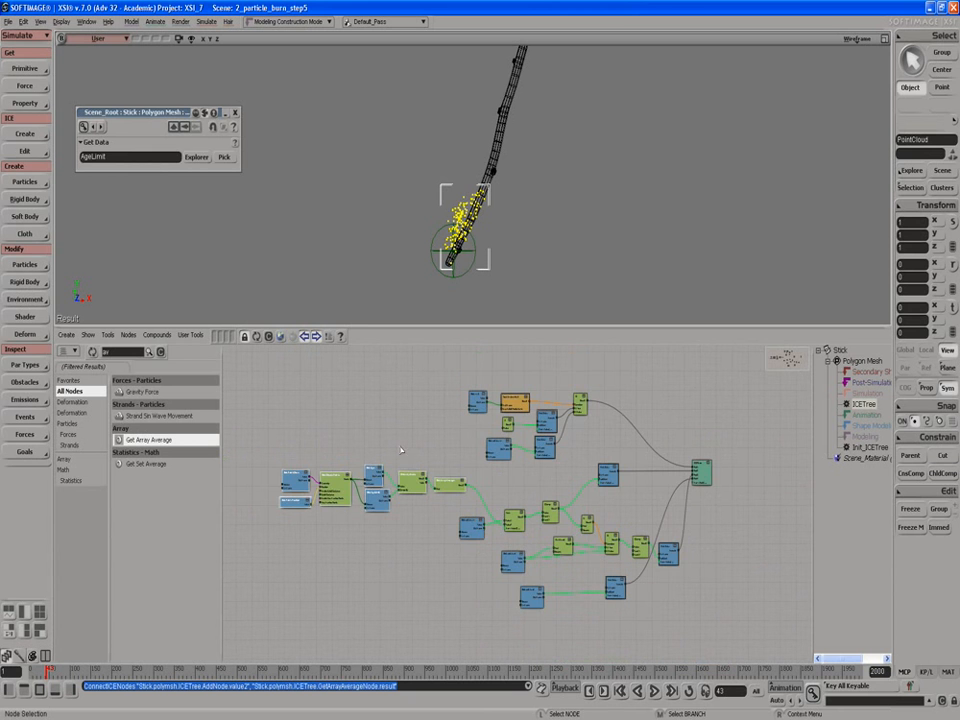
{"action": "double_click", "coordinate": [341, 483]}
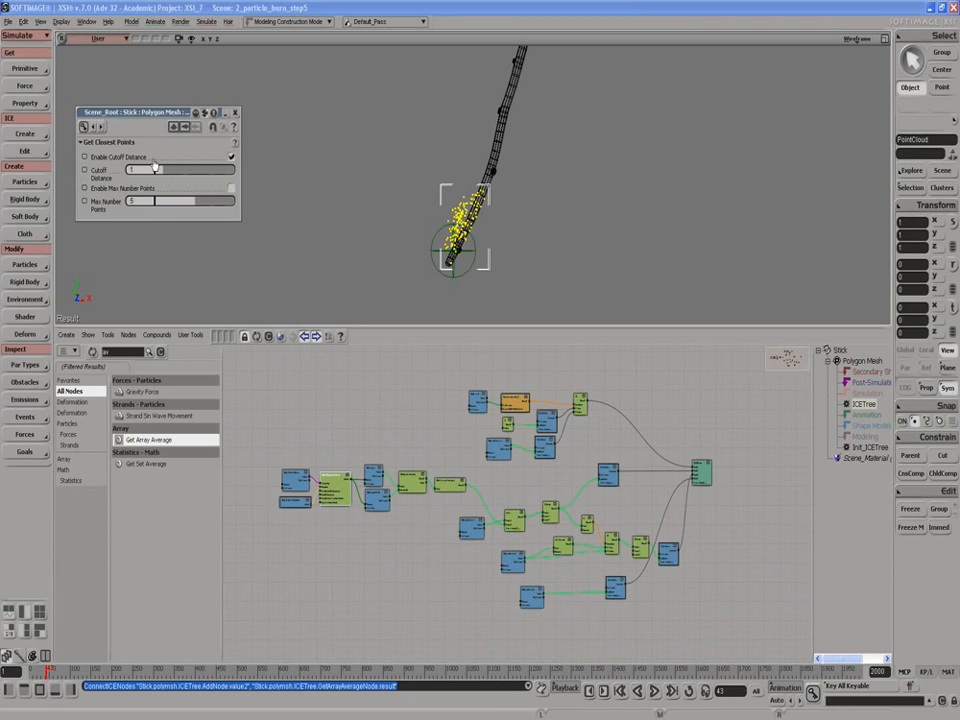
{"action": "left_click", "coordinate": [653, 691]}
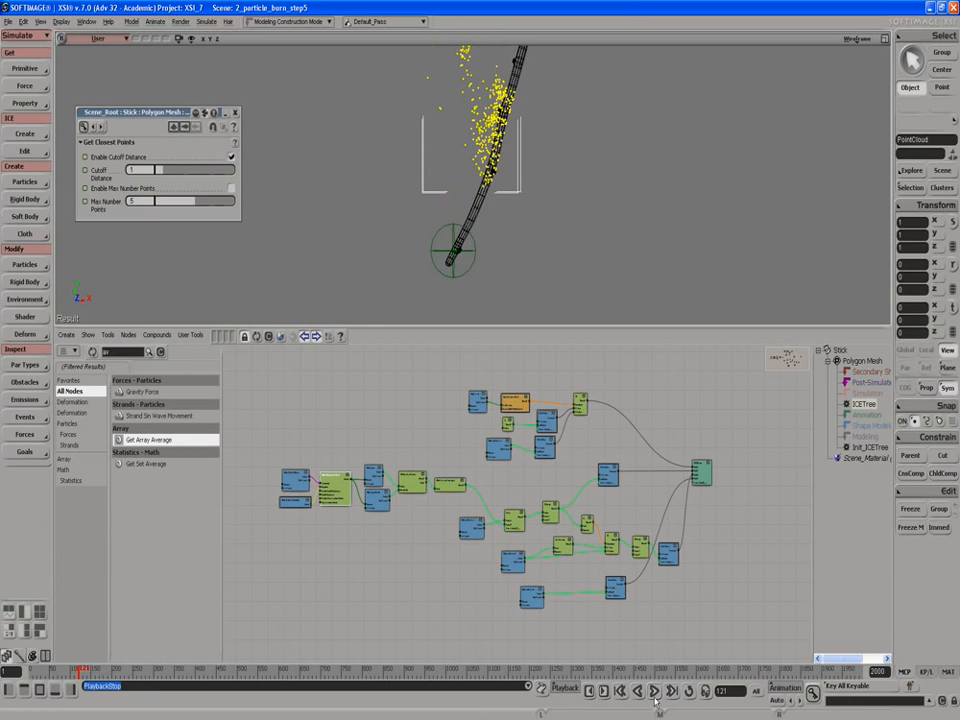
{"action": "key", "text": "Escape"}
Move the null up to the stick's middle, at about X -0.32, Y 0.65, Z 0.53, and replay the simulation from the start.
{"action": "key", "text": "s"}
{"action": "mouse_move", "coordinate": [506, 178]}
{"action": "right_mouse_down"}
{"action": "mouse_move", "coordinate": [493, 180]}
{"action": "mouse_move", "coordinate": [493, 191]}
{"action": "mouse_move", "coordinate": [500, 132]}
{"action": "mouse_move", "coordinate": [501, 199]}
{"action": "right_mouse_up"}
{"action": "key", "text": "space"}
{"action": "left_click", "coordinate": [452, 254]}
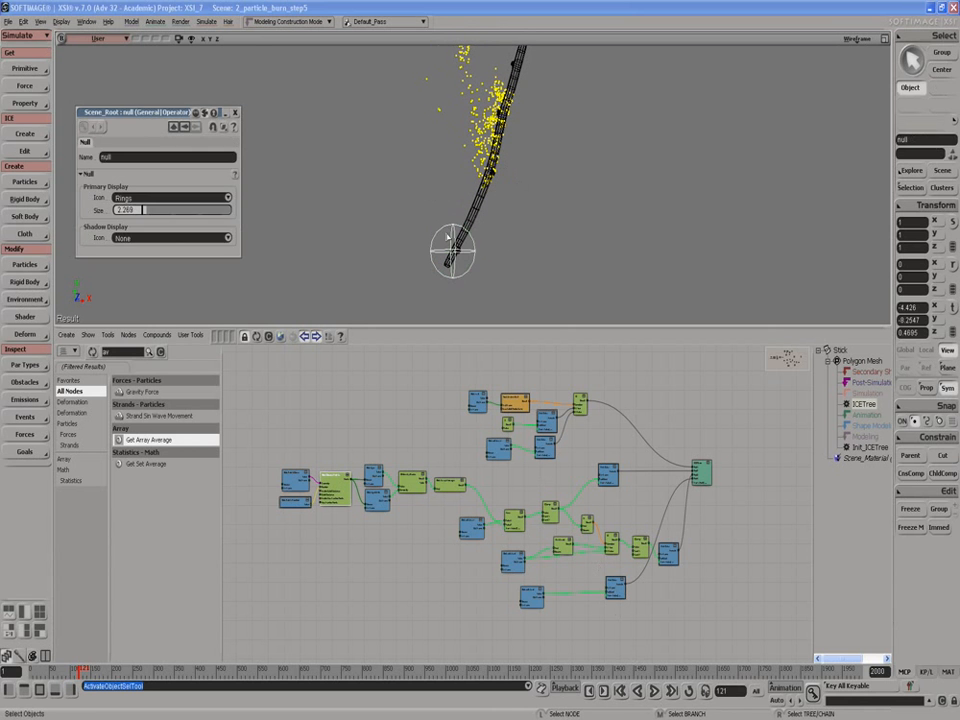
{"action": "key", "text": "v"}
{"action": "left_click_drag", "start_coordinate": [452, 254], "coordinate": [522, 124]}
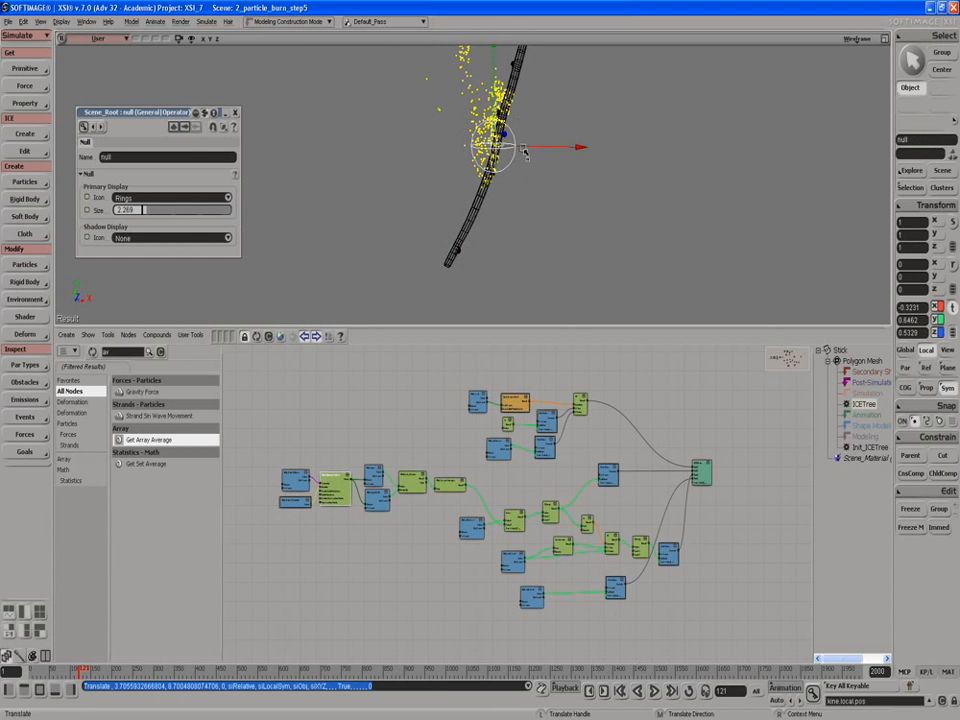
{"action": "left_click", "coordinate": [654, 691]}
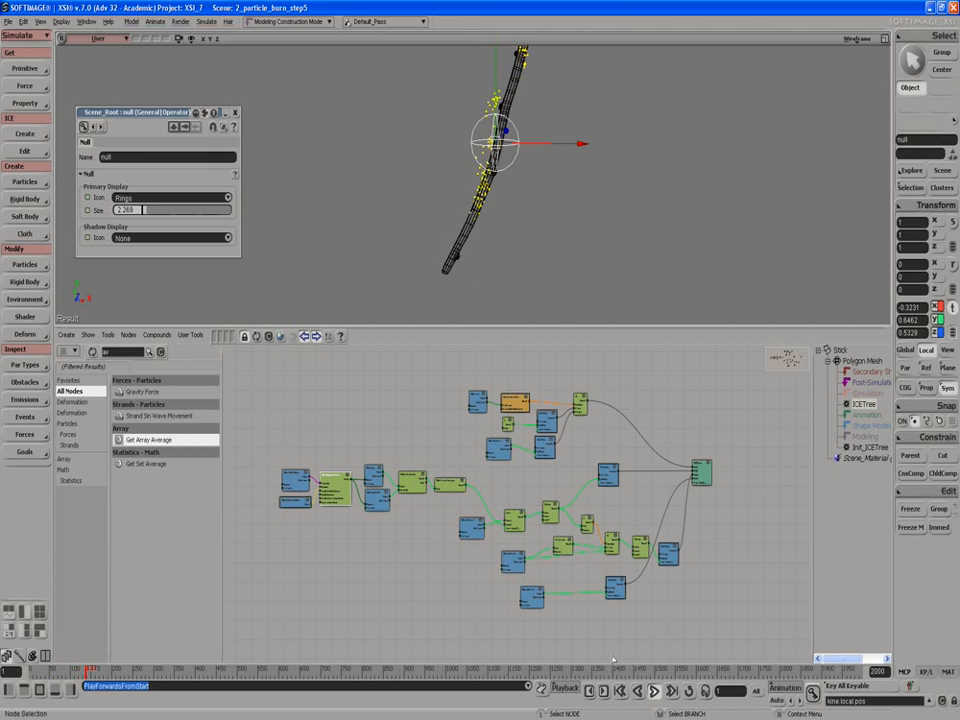
{"action": "left_click", "coordinate": [654, 691]}
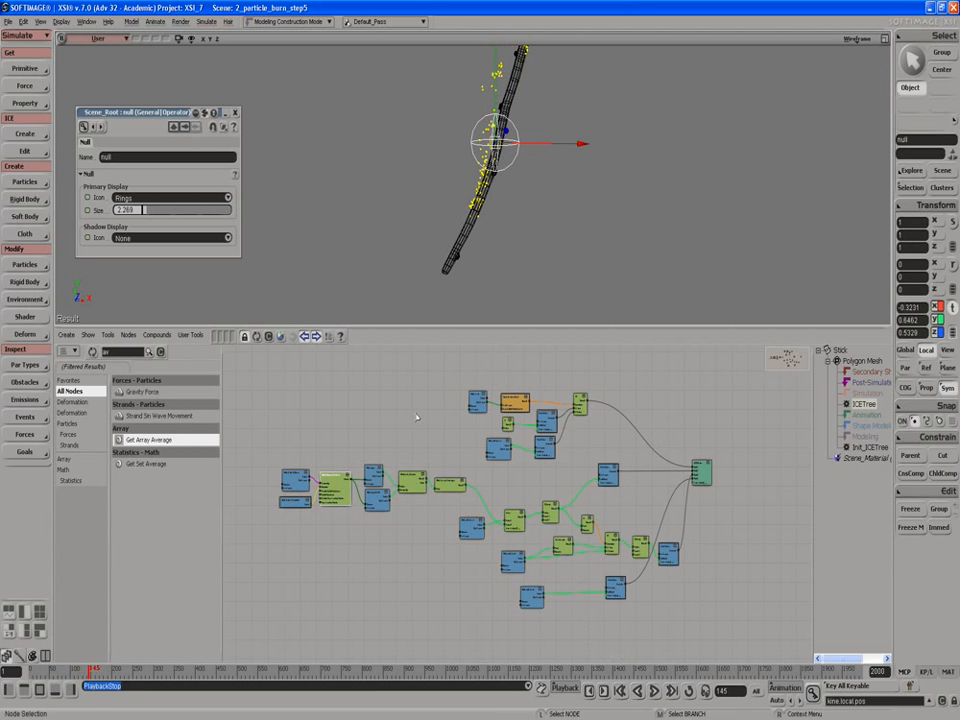
Search for "mult", add a Multiply by Scalar node, and insert it between Divide by Scalar's Result and Get Array Average.
{"action": "scroll", "coordinate": [416, 416], "scroll_direction": "up", "scroll_amount": 3}
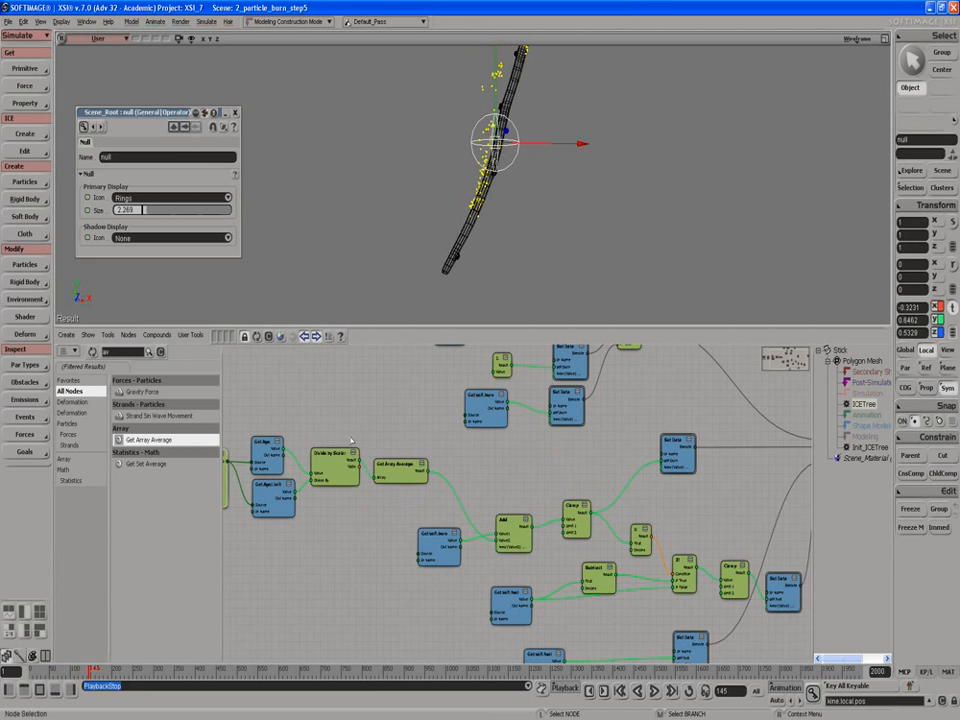
{"action": "middle_click_drag", "start_coordinate": [344, 420], "coordinate": [433, 443]}
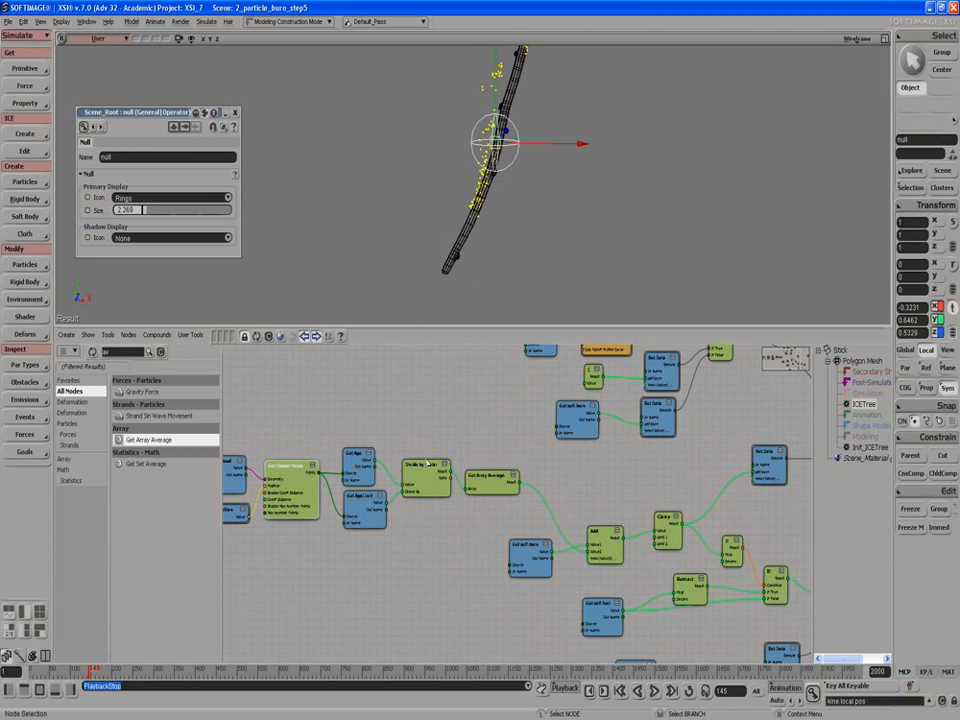
{"action": "left_click_drag", "start_coordinate": [472, 478], "coordinate": [515, 472]}
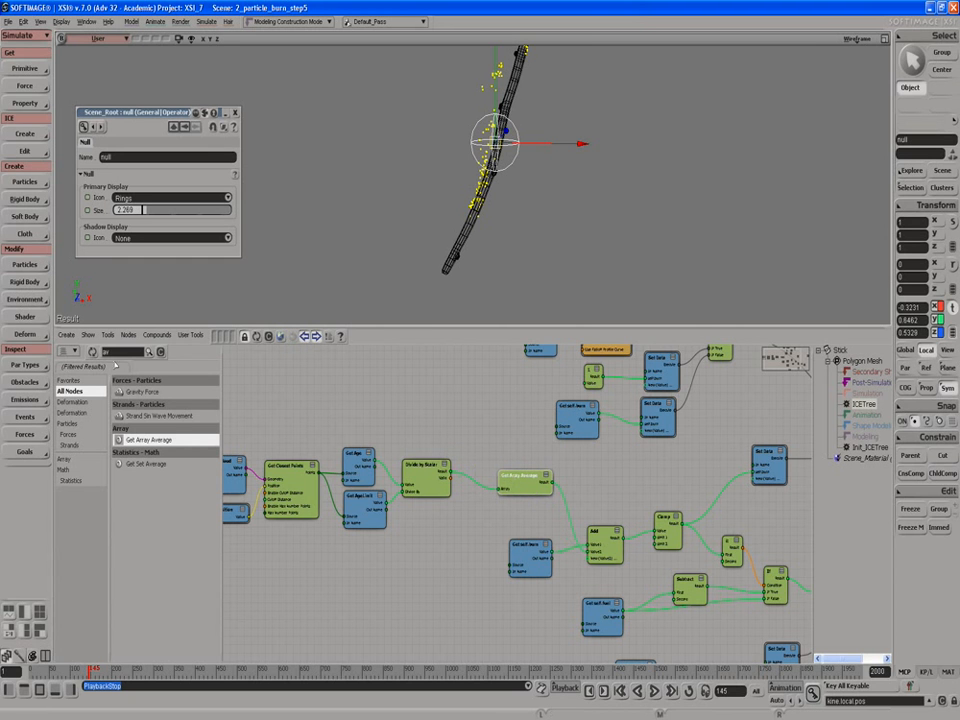
{"action": "type", "text": "mul"}
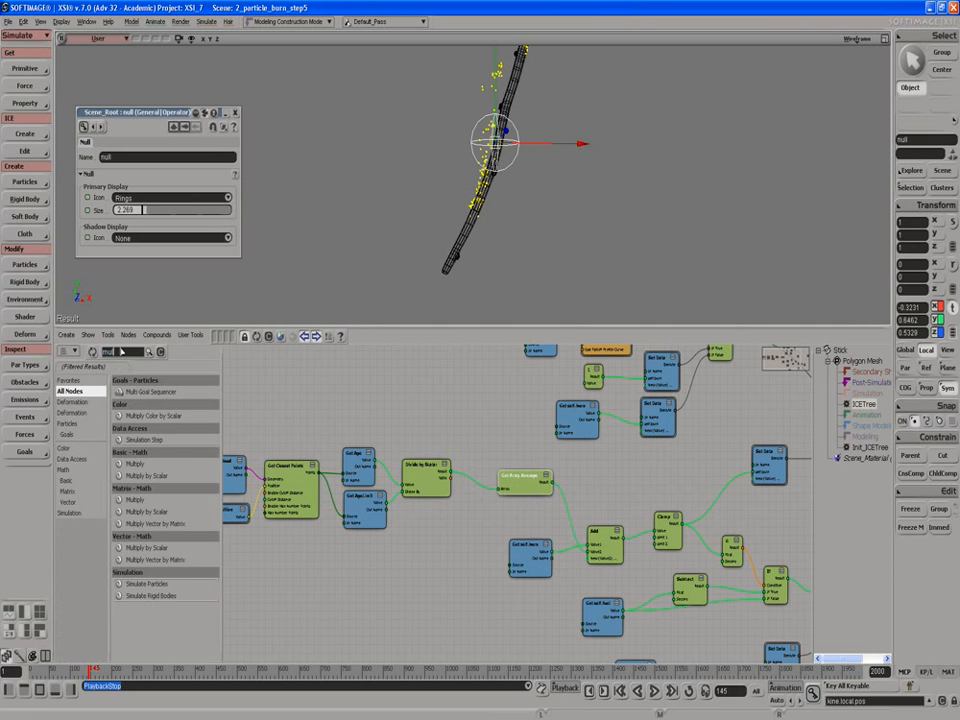
{"action": "type", "text": "t"}
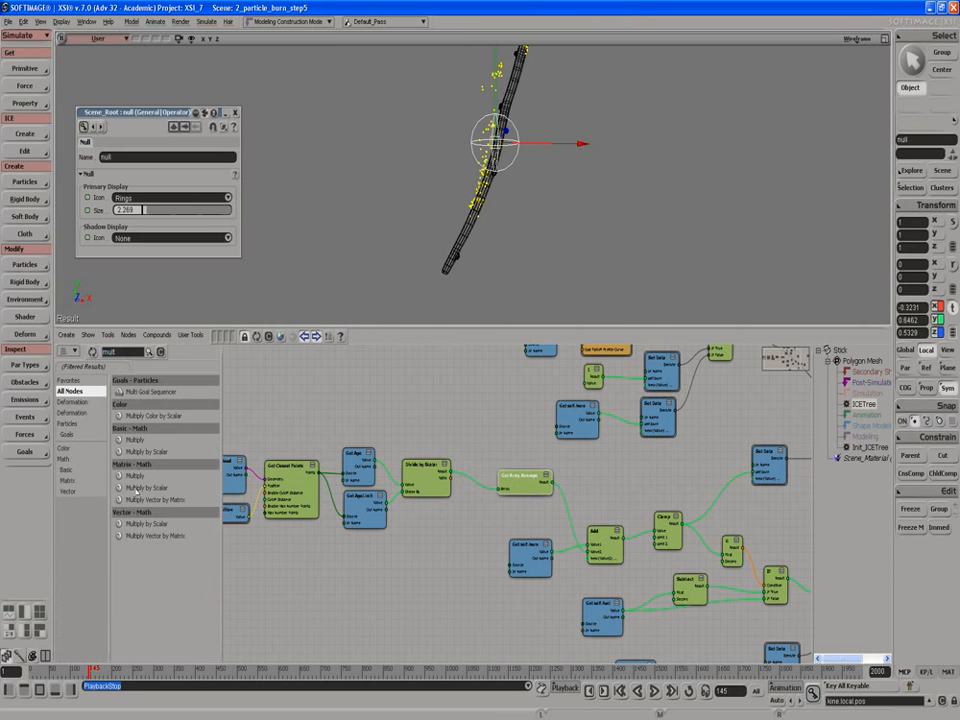
{"action": "left_click_drag", "start_coordinate": [130, 487], "coordinate": [463, 475]}
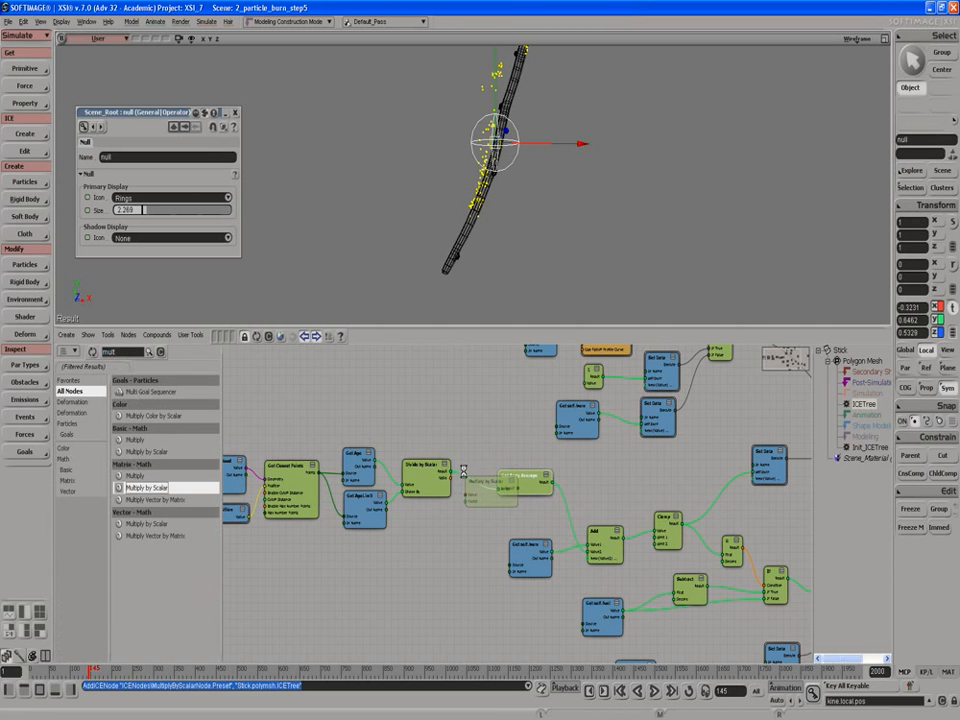
{"action": "left_click_drag", "start_coordinate": [525, 487], "coordinate": [553, 482]}
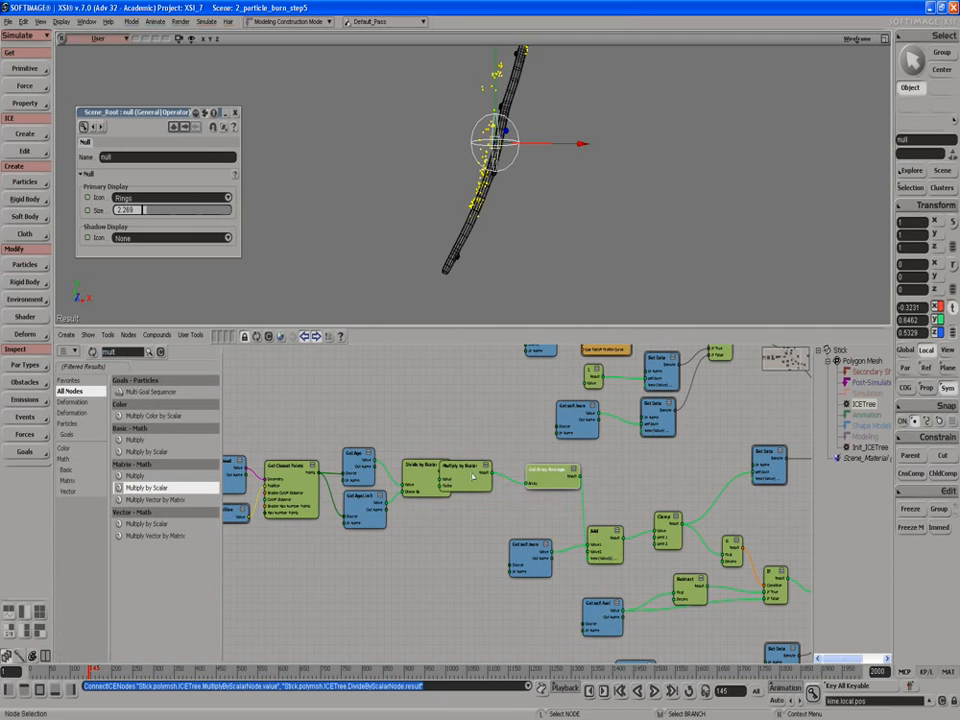
{"action": "left_click_drag", "start_coordinate": [473, 477], "coordinate": [495, 477]}
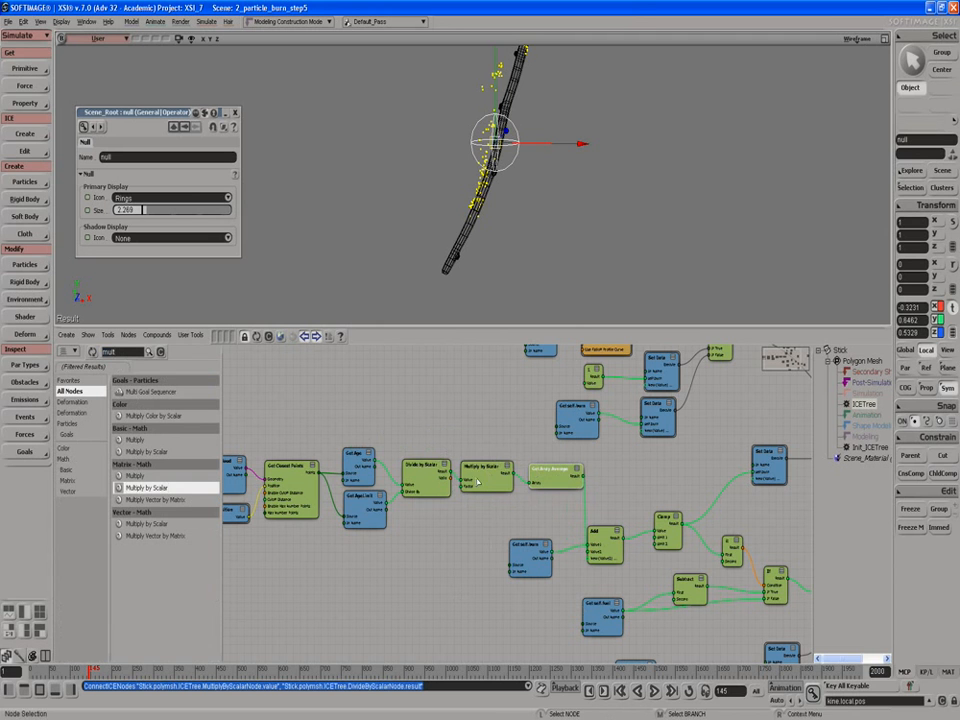
{"action": "left_click_drag", "start_coordinate": [478, 481], "coordinate": [481, 481]}
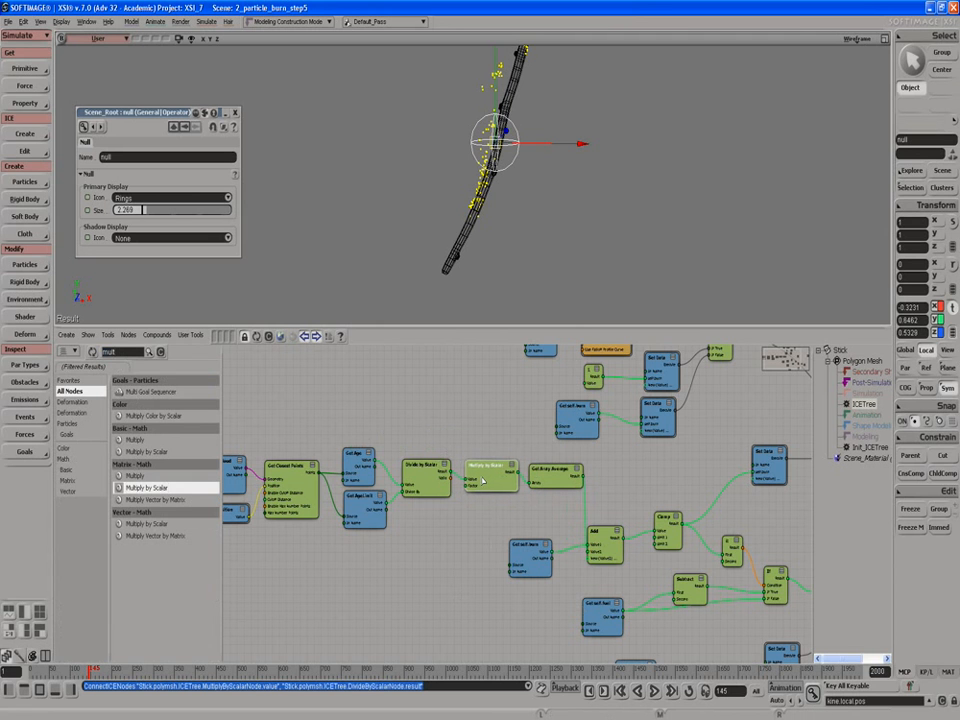
Set the Multiply by Scalar Factor to about 0.377 and play the simulation from the start to test it.
{"action": "left_click", "coordinate": [655, 691]}
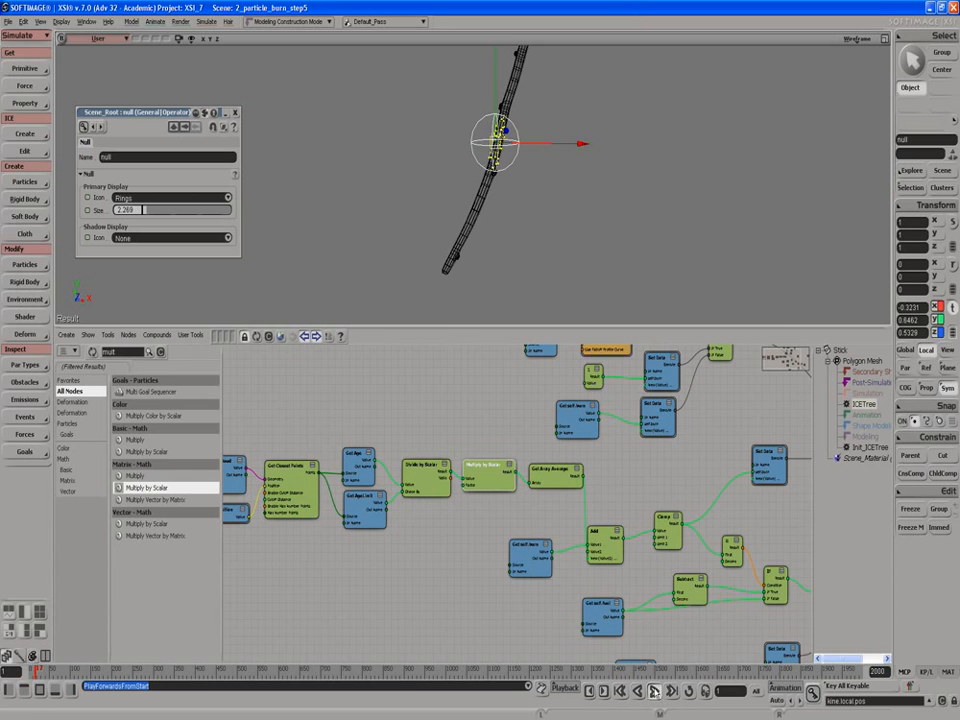
{"action": "double_click", "coordinate": [484, 473]}
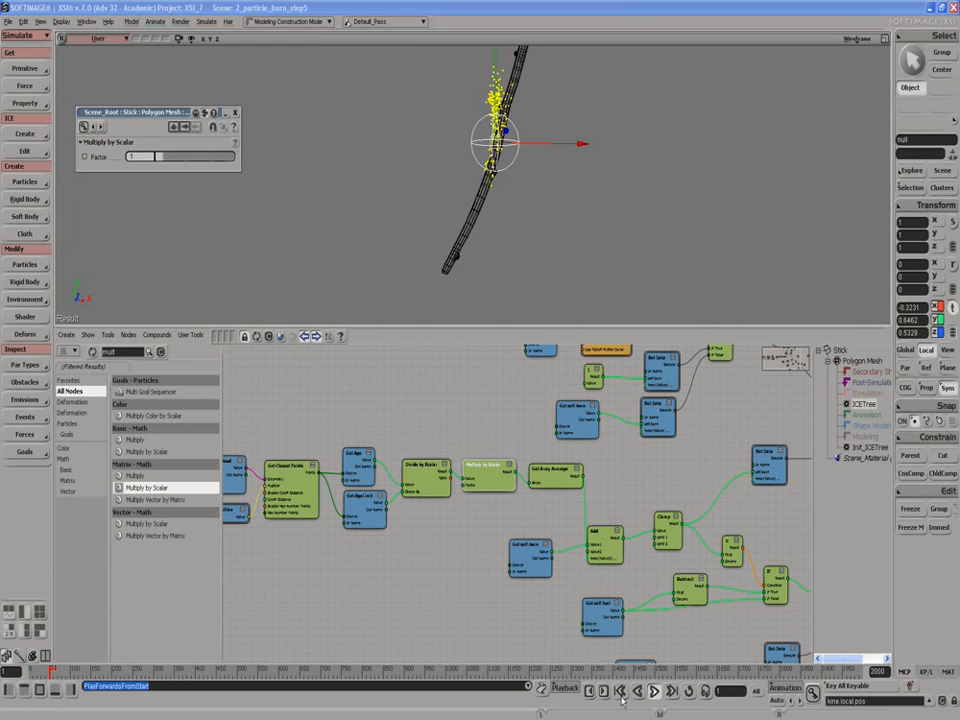
{"action": "left_click_drag", "start_coordinate": [163, 162], "coordinate": [158, 160]}
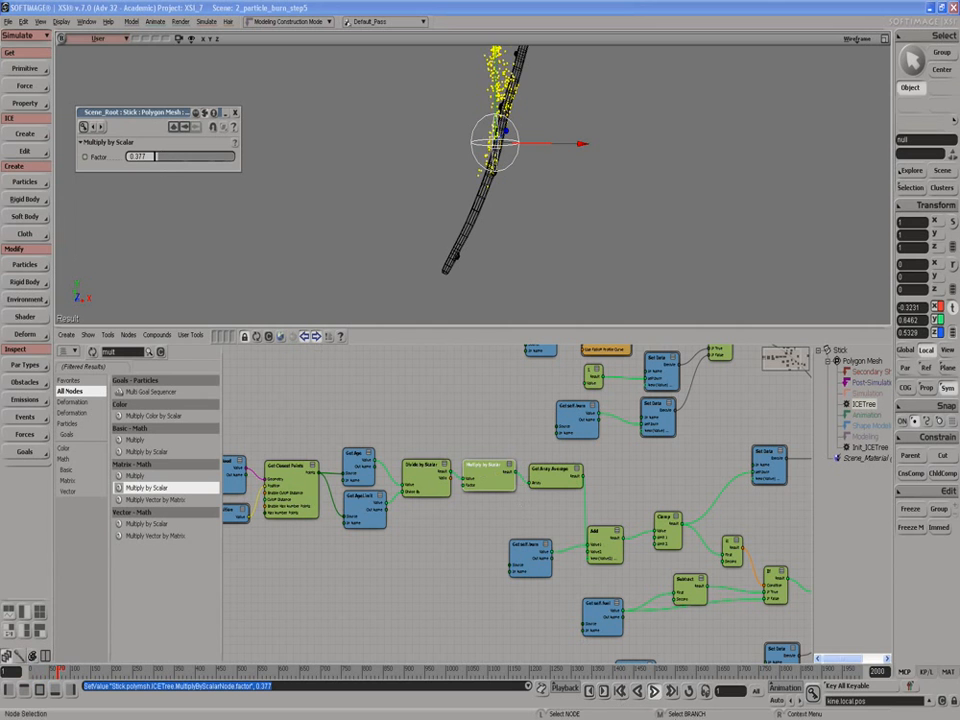
{"action": "left_click", "coordinate": [655, 691]}
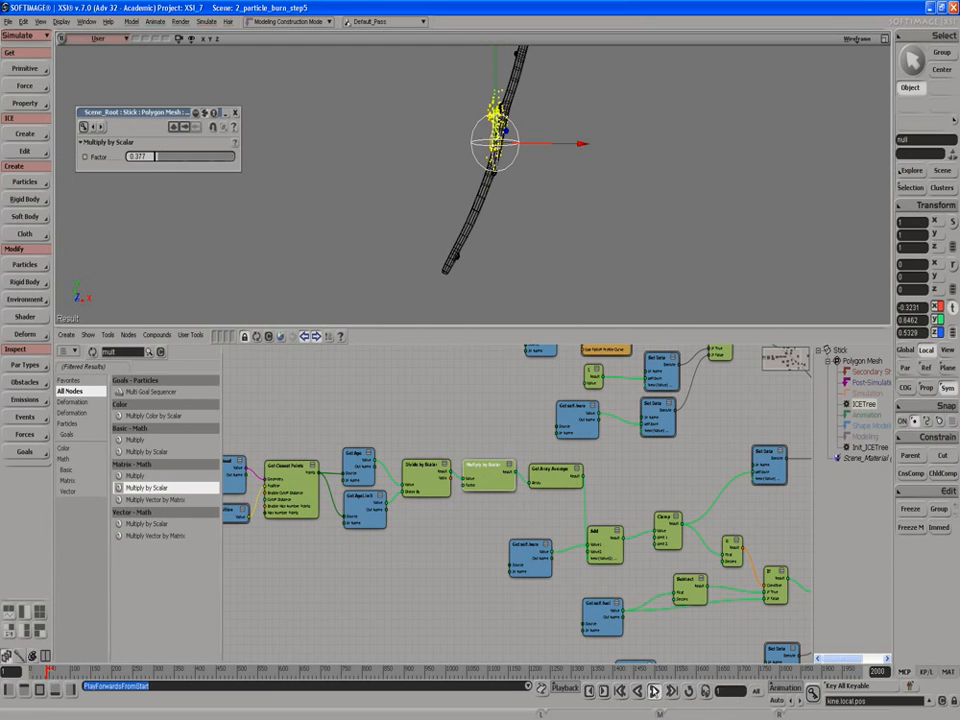
{"action": "left_click", "coordinate": [655, 691]}
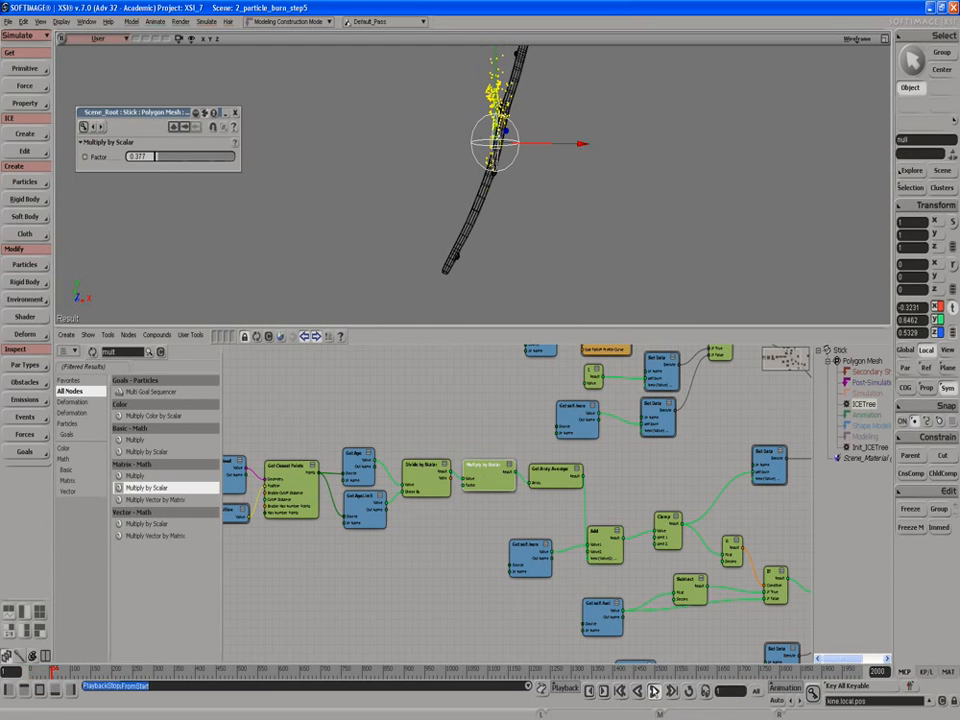
Set the Multiply by Scalar Factor to about 4.843 and replay the simulation from the start.
{"action": "left_click_drag", "start_coordinate": [157, 160], "coordinate": [193, 158]}
{"action": "middle_click", "coordinate": [650, 694]}
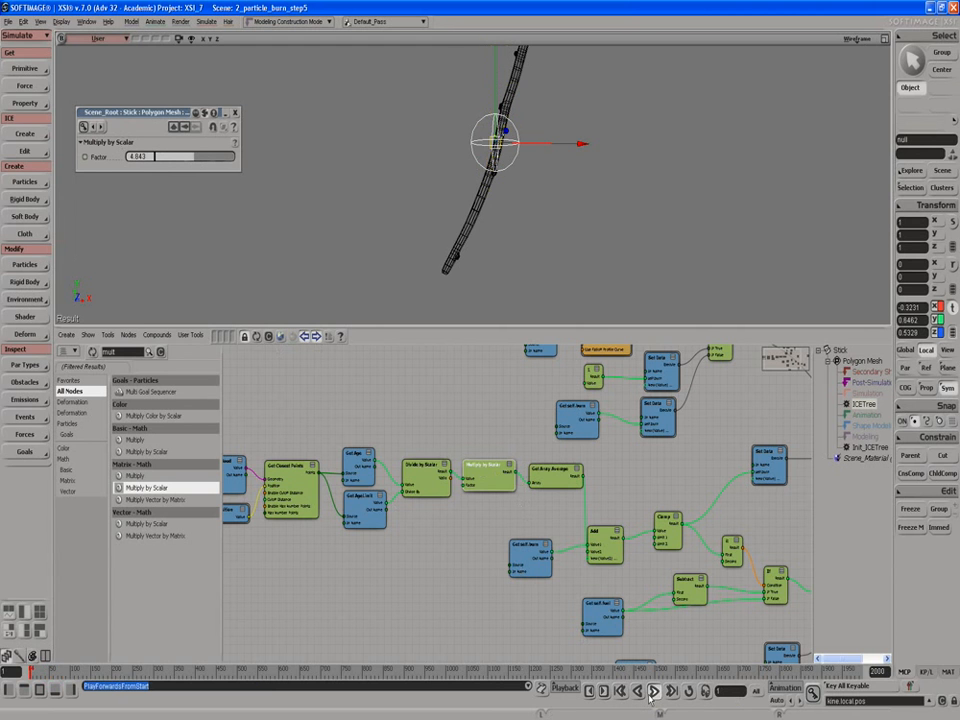
{"action": "left_click", "coordinate": [650, 695]}
{"action": "middle_click", "coordinate": [653, 694]}
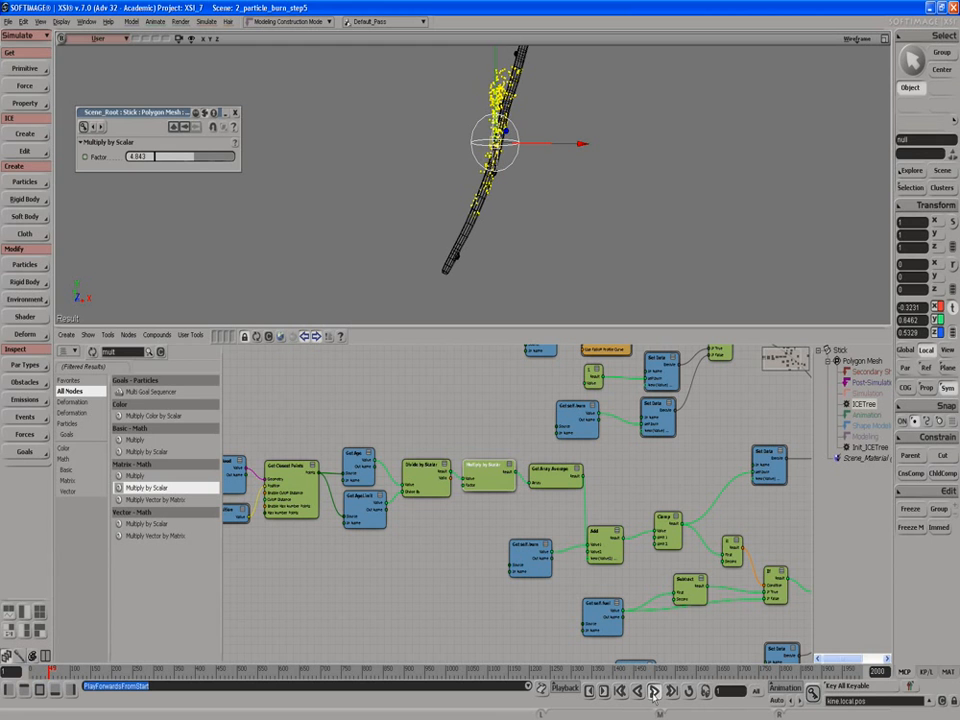
{"action": "left_click", "coordinate": [653, 694]}
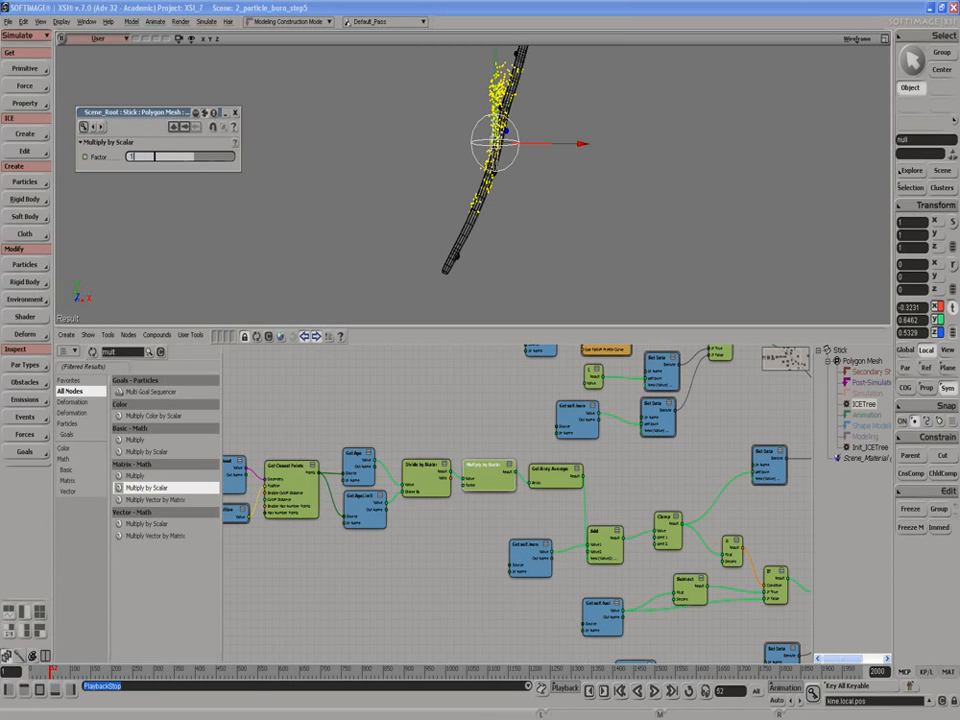
Set the Multiply by Scalar Factor to 1 and close its properties.
{"action": "key", "text": "Return"}
{"action": "left_click", "coordinate": [234, 112]}
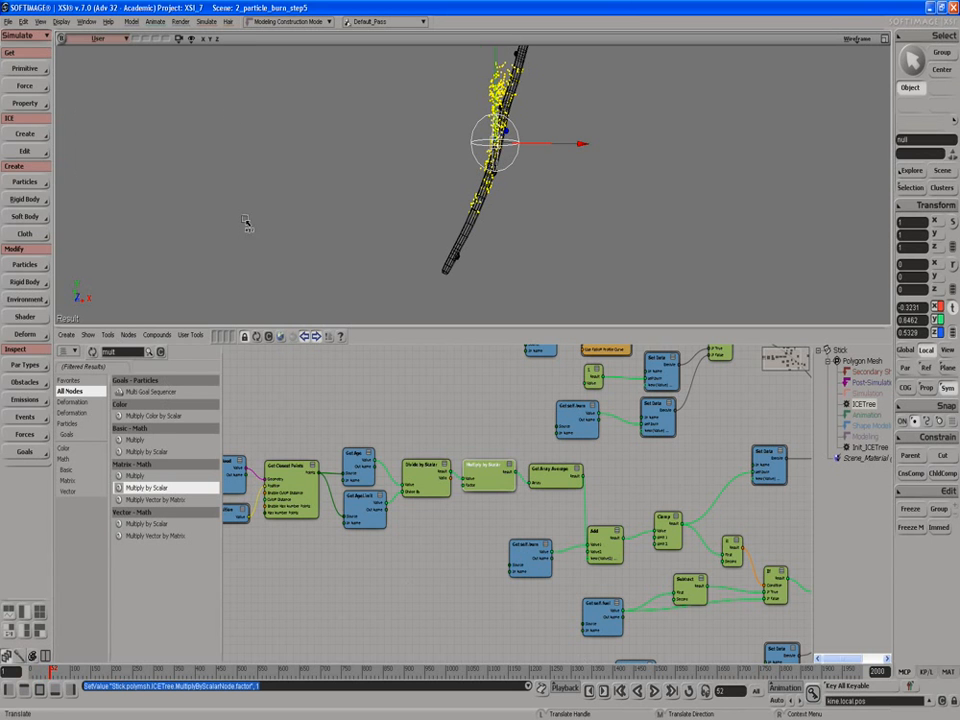
Set the Get Closest Points node's Cutoff Distance to about 2.704 and replay the simulation from the start.
{"action": "double_click", "coordinate": [293, 479]}
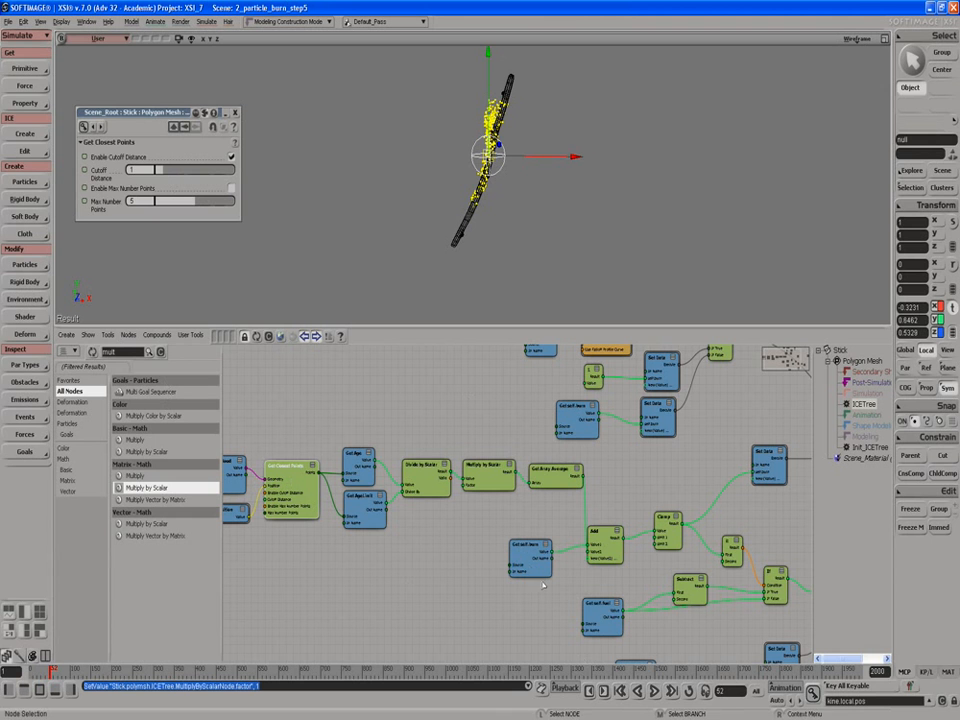
{"action": "middle_click", "coordinate": [654, 690]}
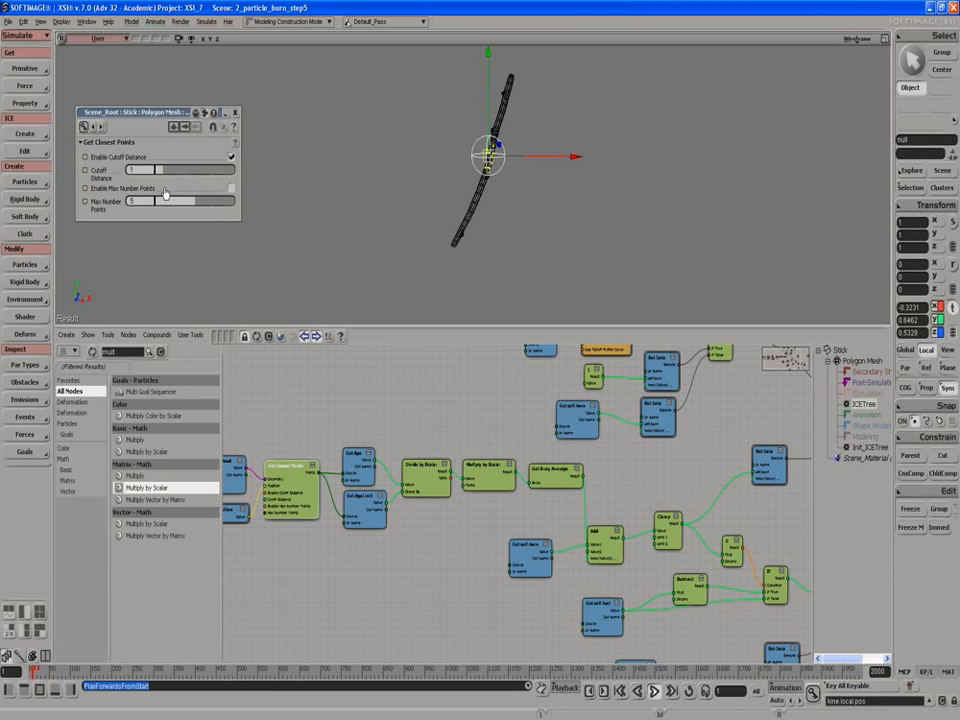
{"action": "left_click_drag", "start_coordinate": [163, 175], "coordinate": [179, 173]}
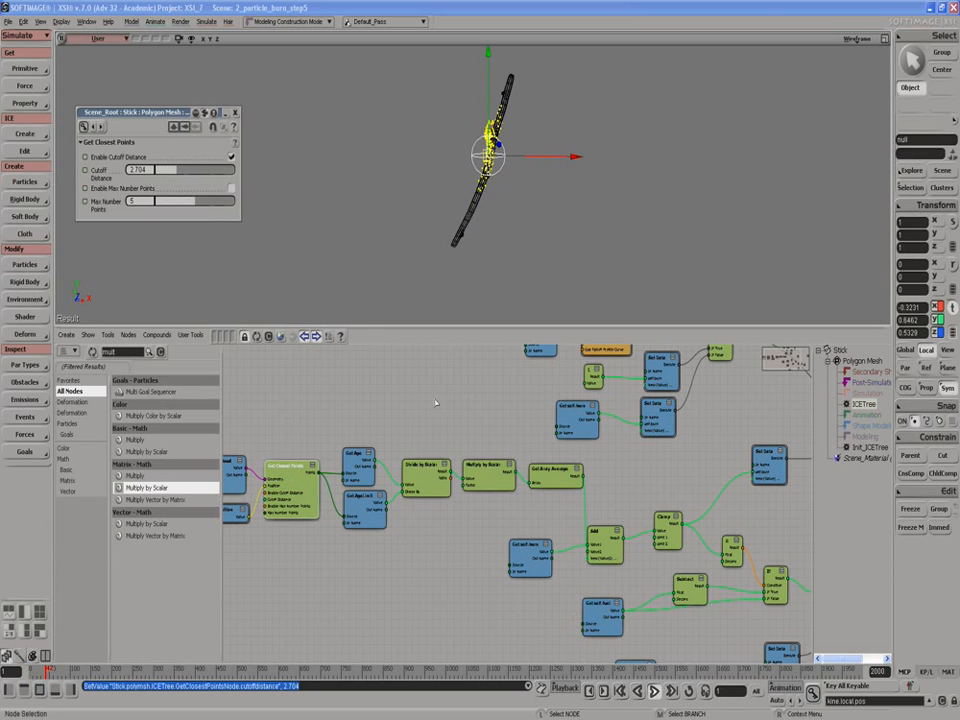
{"action": "left_click", "coordinate": [654, 691]}
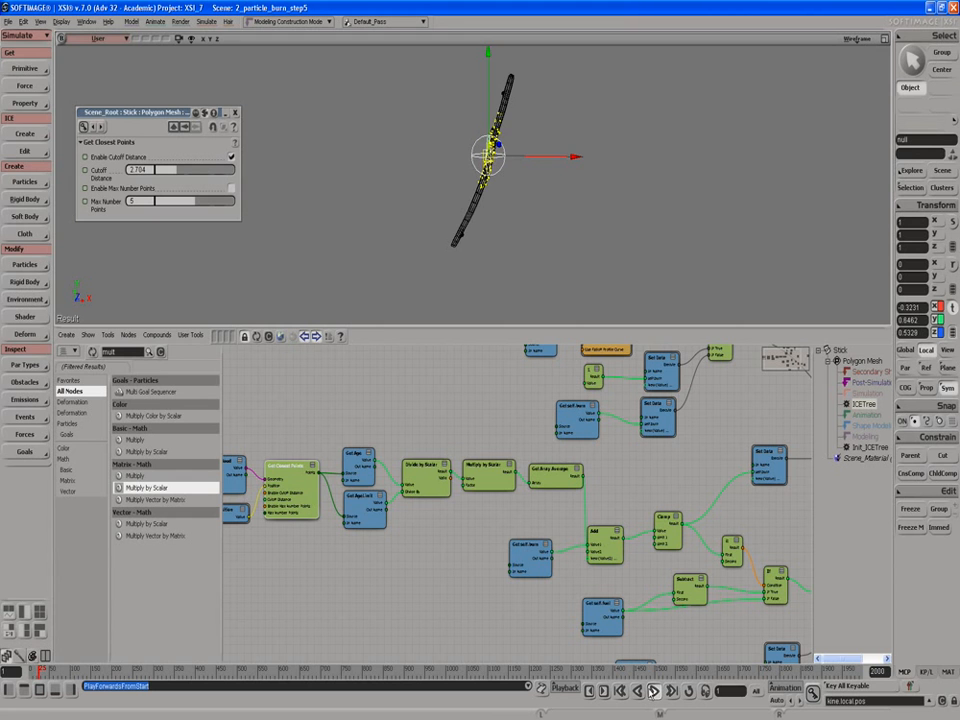
Set the Get Closest Points Cutoff Distance to 0.5 and play the simulation from the start past frame 100.
{"action": "left_click", "coordinate": [143, 170]}
{"action": "type", "text": "0.5"}
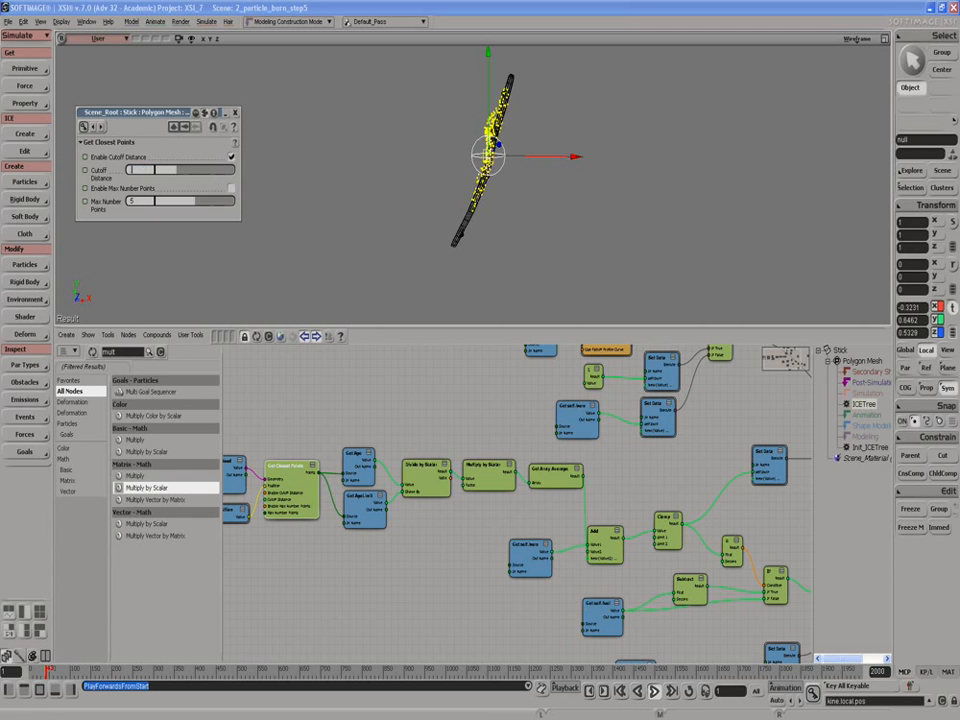
{"action": "key", "text": "Return"}
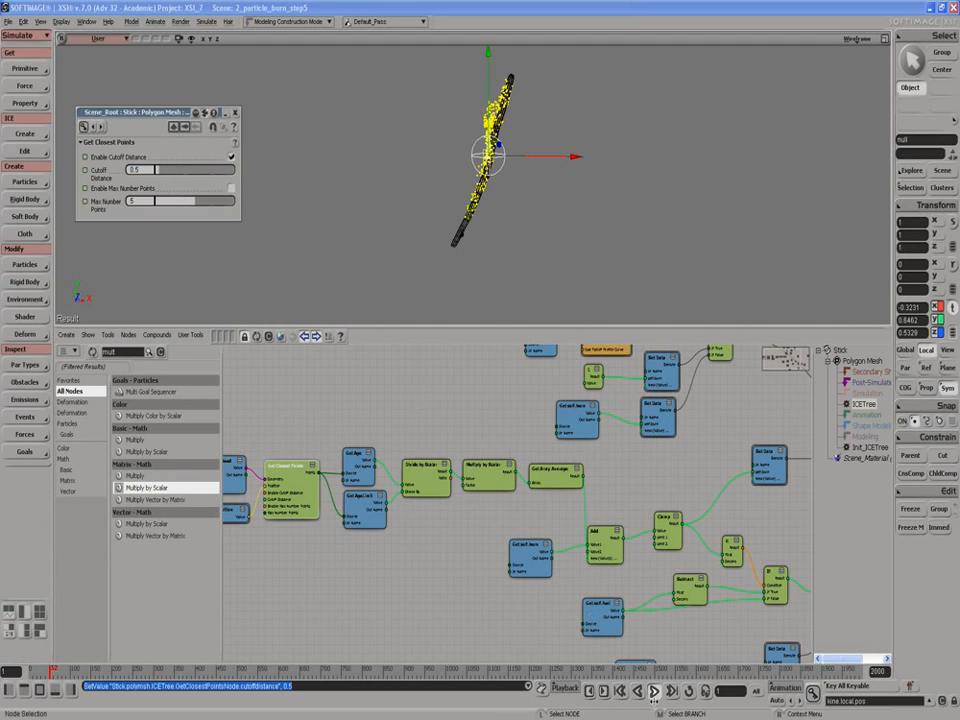
{"action": "left_click", "coordinate": [654, 691]}
{"action": "left_click", "coordinate": [653, 691]}
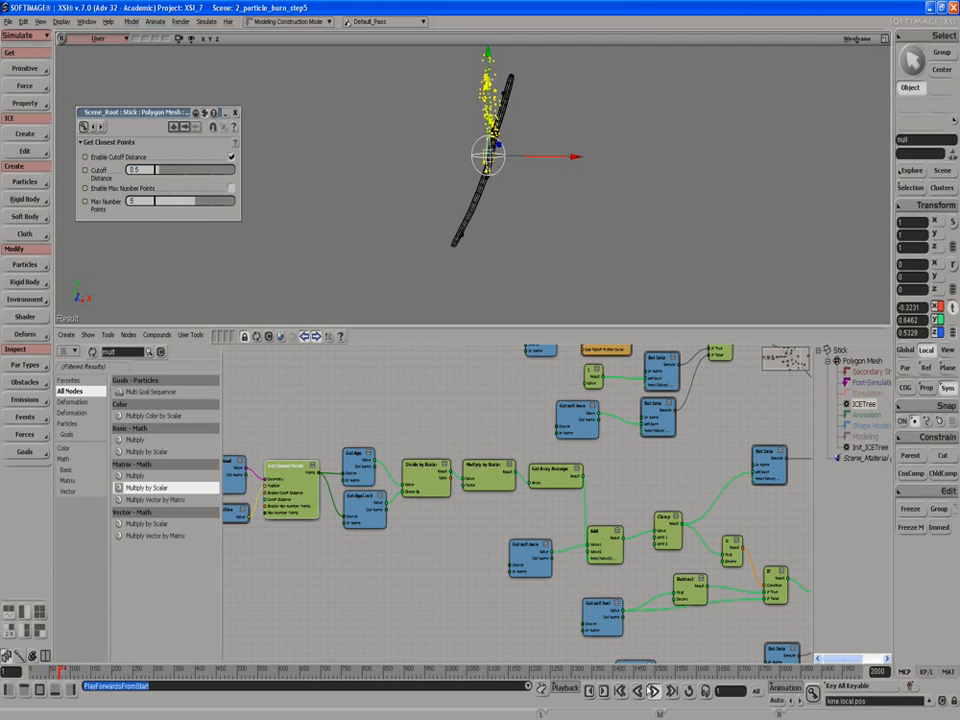
{"action": "scroll", "coordinate": [522, 254], "scroll_direction": "up", "scroll_amount": 3}
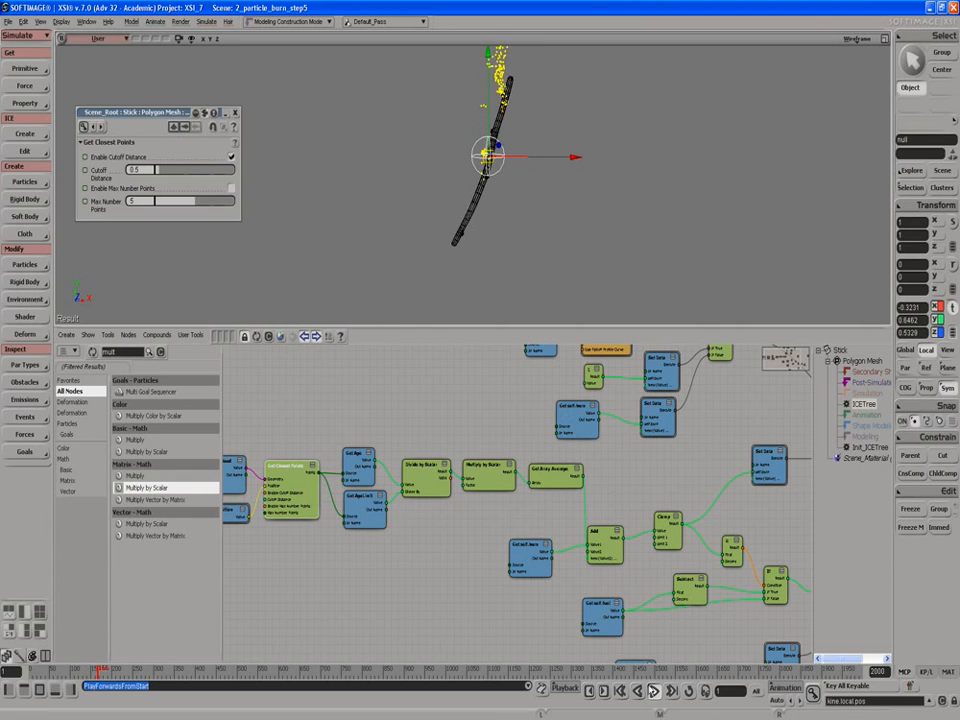
Replay the simulation from the start and rotate the stick about its Z axis to about -349.8 degrees during playback.
{"action": "left_click", "coordinate": [654, 691]}
{"action": "middle_click", "coordinate": [653, 691]}
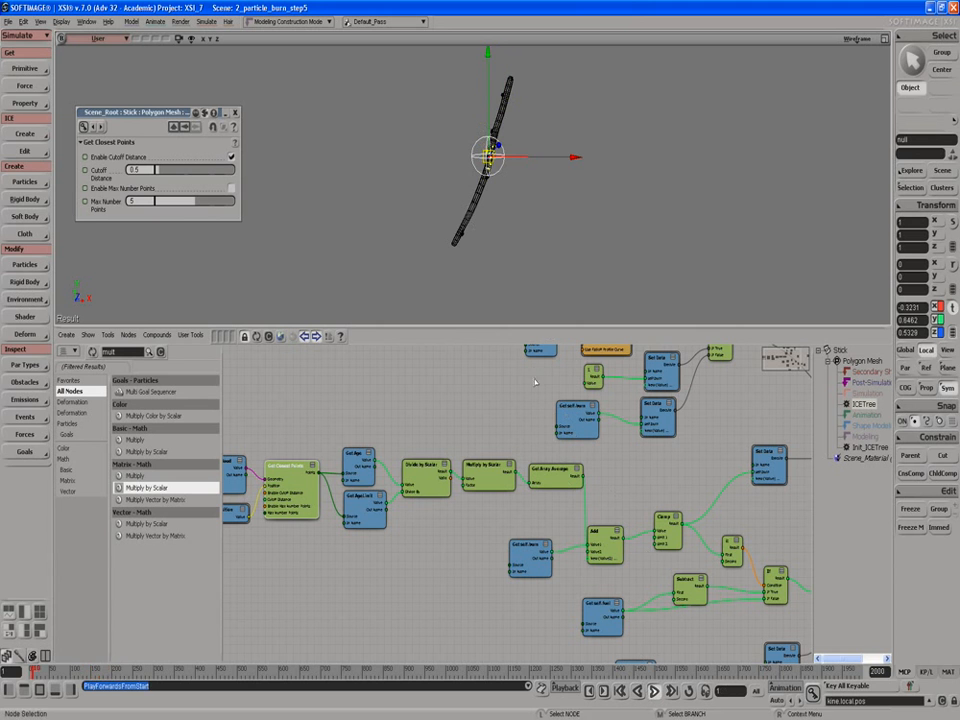
{"action": "key", "text": "space"}
{"action": "left_click", "coordinate": [464, 226]}
{"action": "key", "text": "v"}
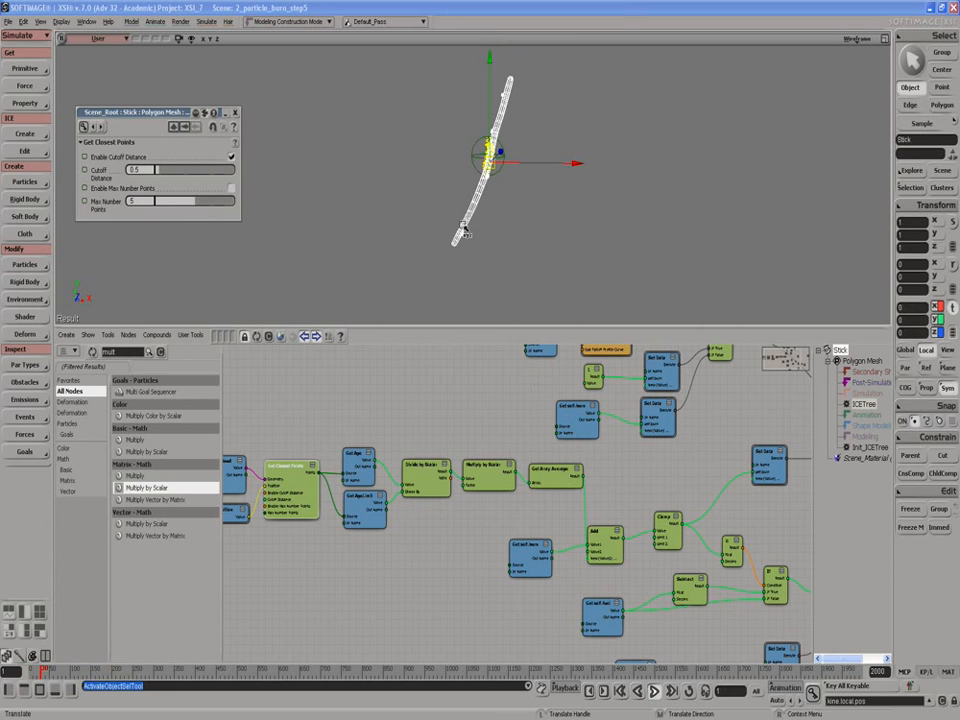
{"action": "key", "text": "c"}
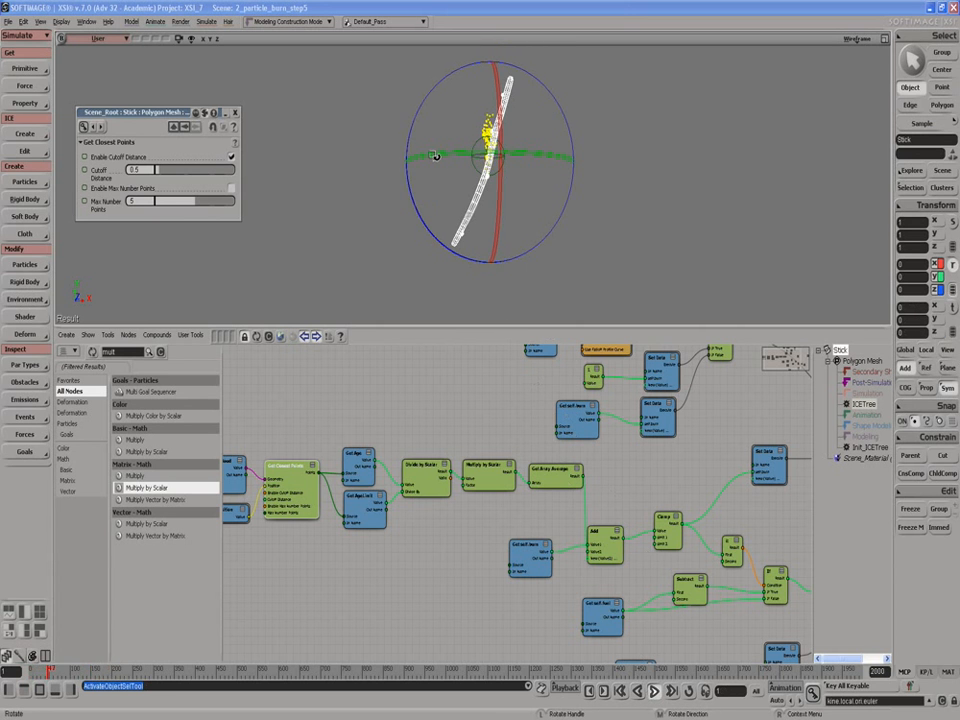
{"action": "left_click_drag", "start_coordinate": [418, 122], "coordinate": [407, 141]}
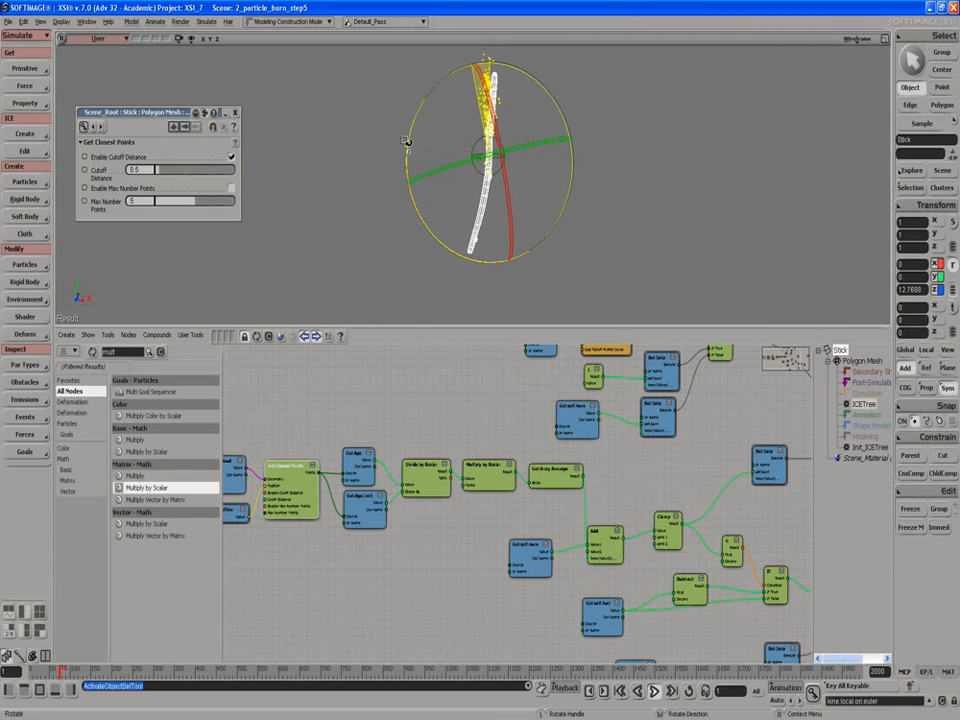
{"action": "left_click_drag", "start_coordinate": [407, 141], "coordinate": [492, 152]}
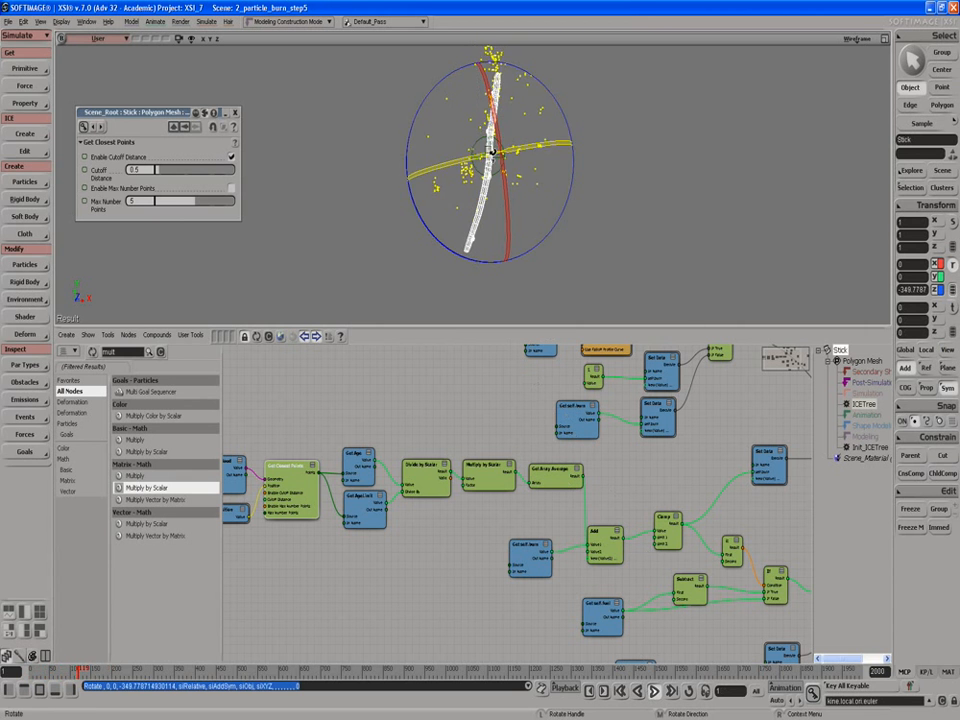
Stop the playback and undo the stick's Z rotation.
{"action": "left_click", "coordinate": [654, 691]}
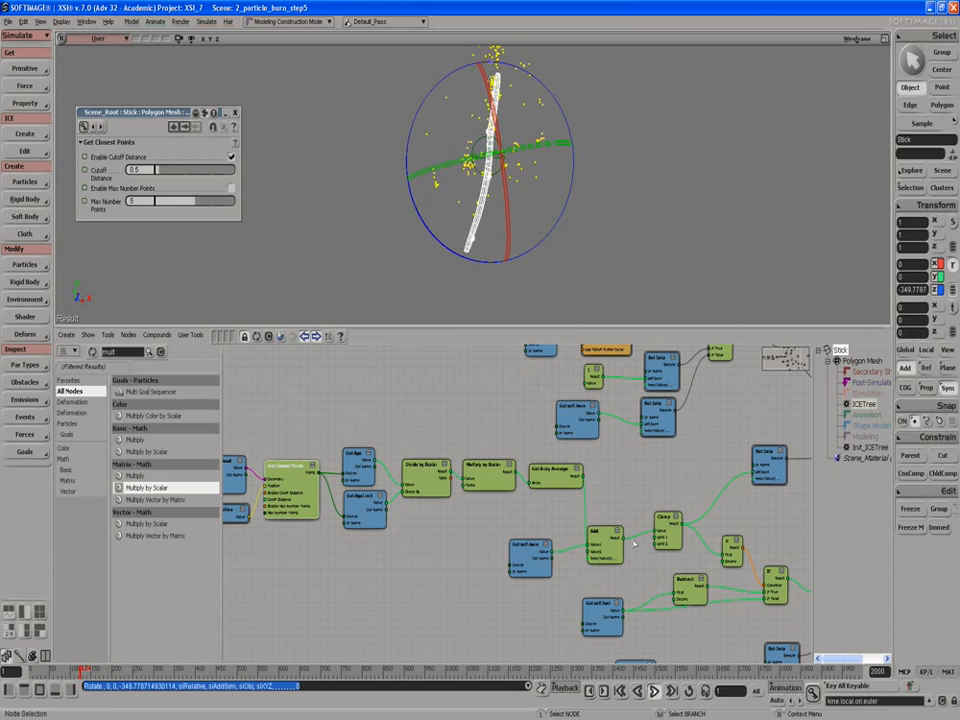
{"action": "left_click", "coordinate": [654, 691]}
{"action": "key", "text": "ctrl+z"}
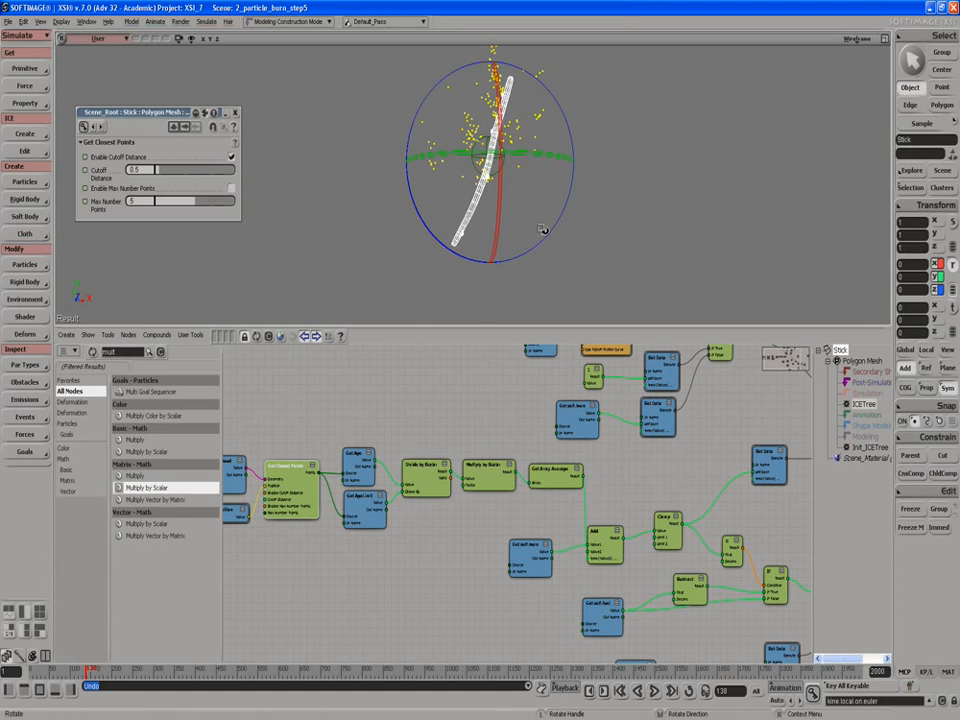
Rotate the stick to about -38 degrees in Z, replay the simulation from the start, and turn it to about -85.5 degrees while it plays.
{"action": "left_click_drag", "start_coordinate": [545, 141], "coordinate": [590, 198]}
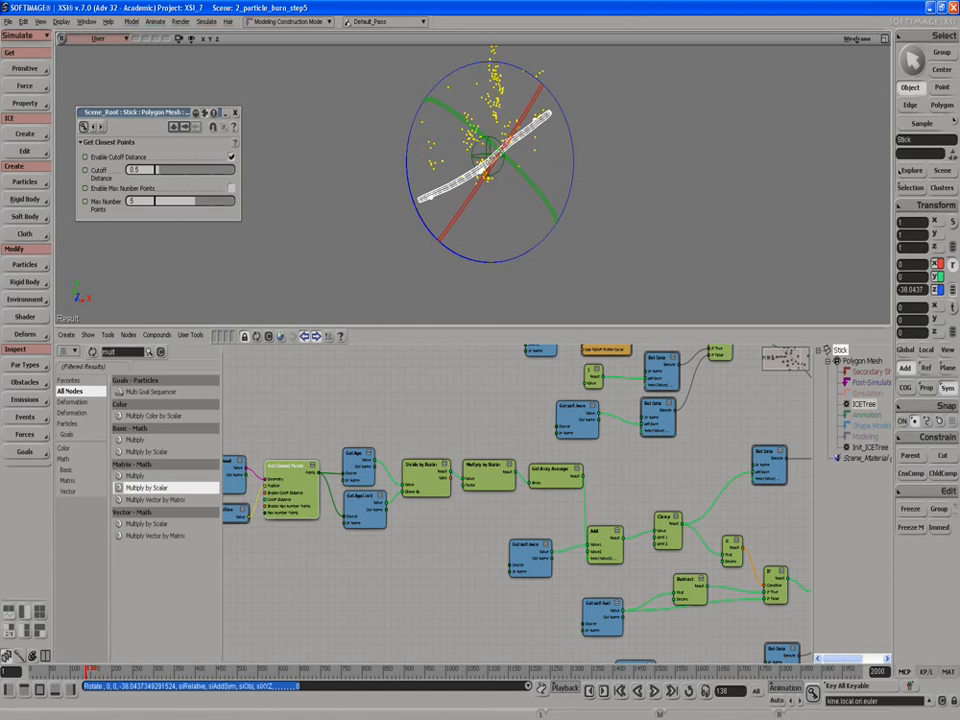
{"action": "left_click", "coordinate": [655, 691]}
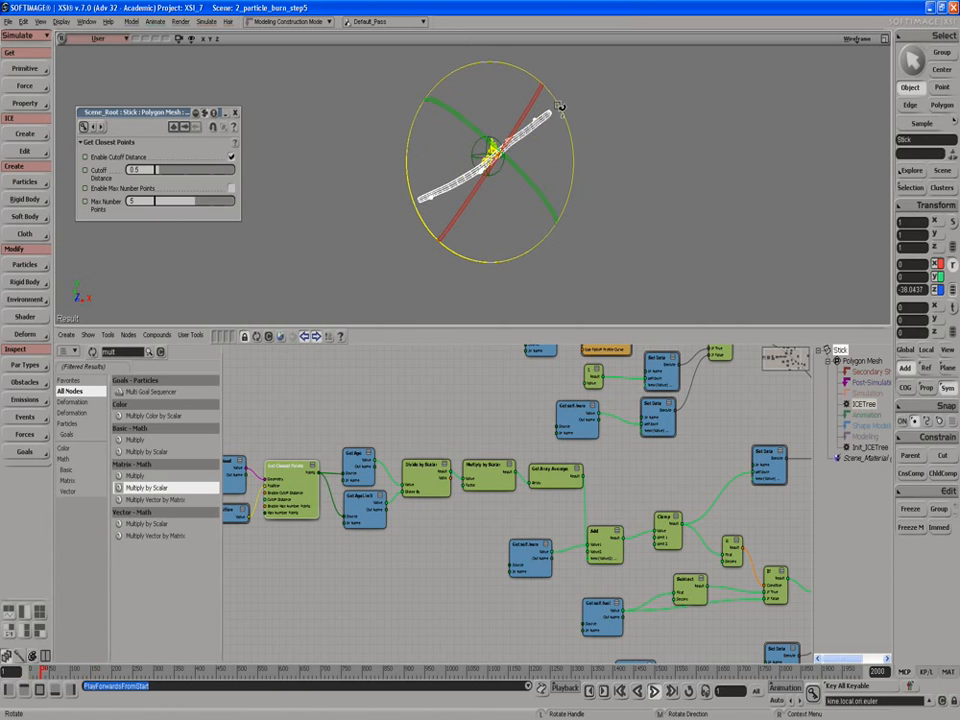
{"action": "left_click_drag", "start_coordinate": [564, 112], "coordinate": [544, 185]}
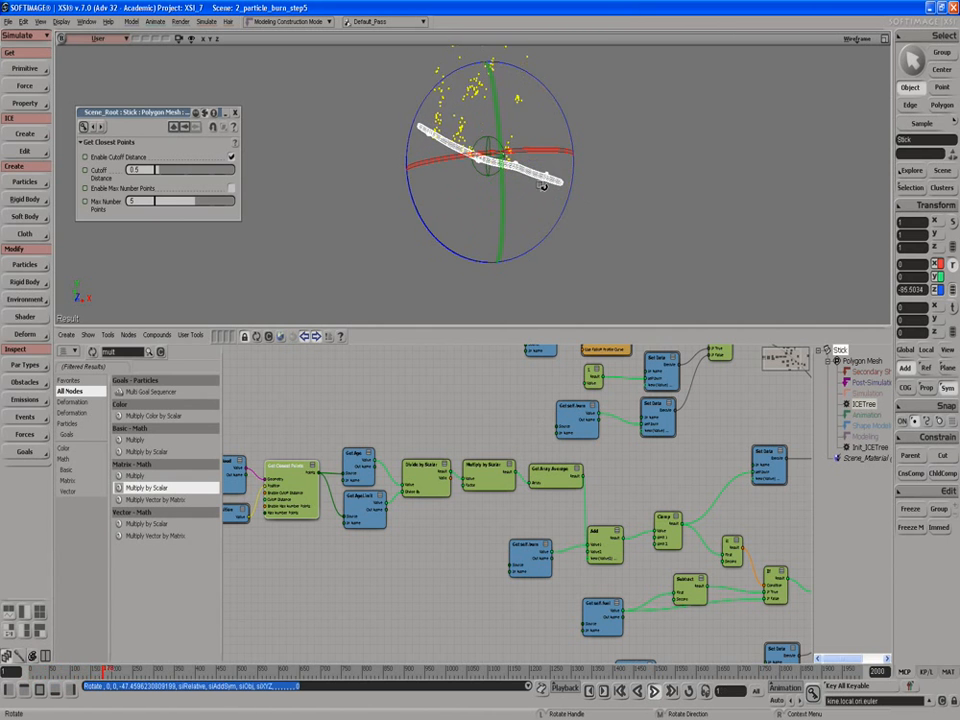
Undo the stick's rotations, stop the playback and deselect the stick.
{"action": "key", "text": "ctrl+z"}
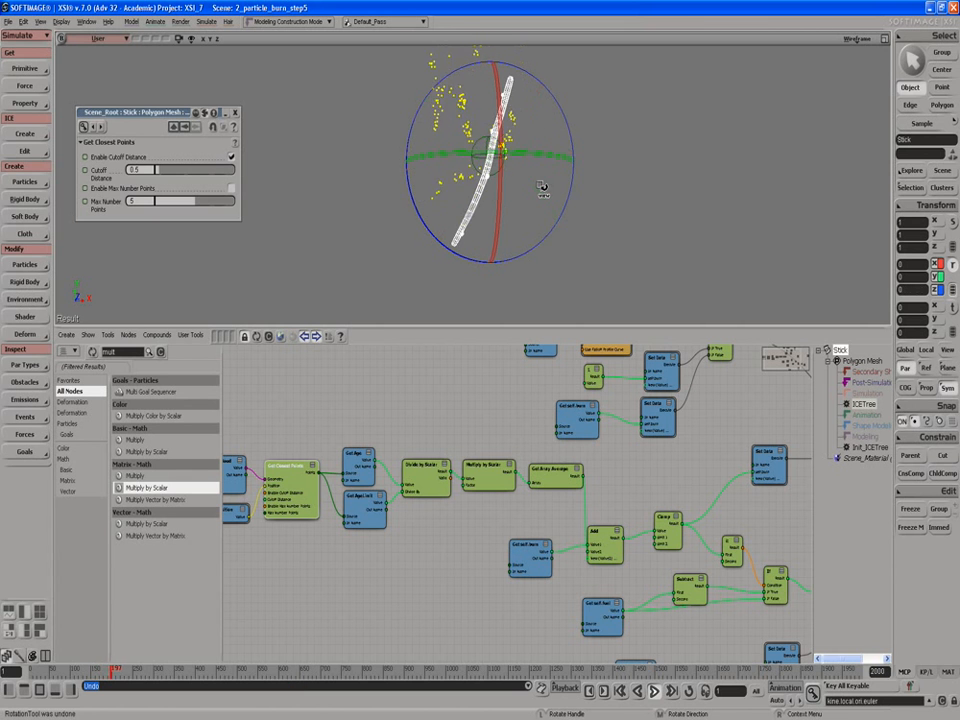
{"action": "left_click", "coordinate": [654, 691]}
{"action": "key", "text": "space"}
{"action": "left_click", "coordinate": [434, 174]}
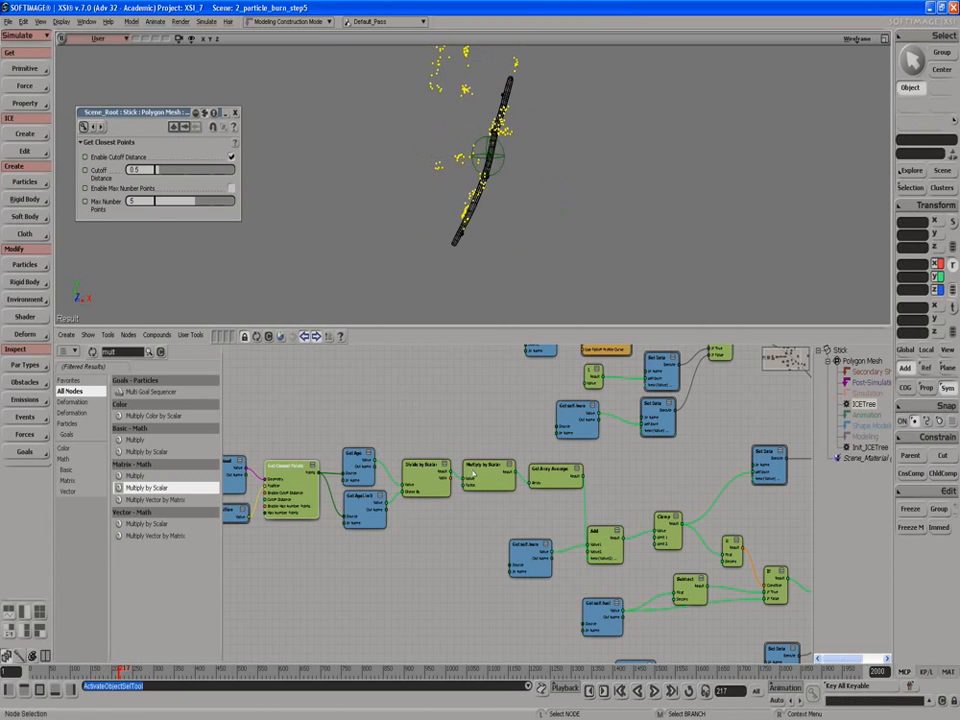
Examine the ICE tree chain from Get Closest Points through Get Age and Get AgeLimit to Divide by Scalar.
{"action": "scroll", "coordinate": [337, 386], "scroll_direction": "down", "scroll_amount": 1}
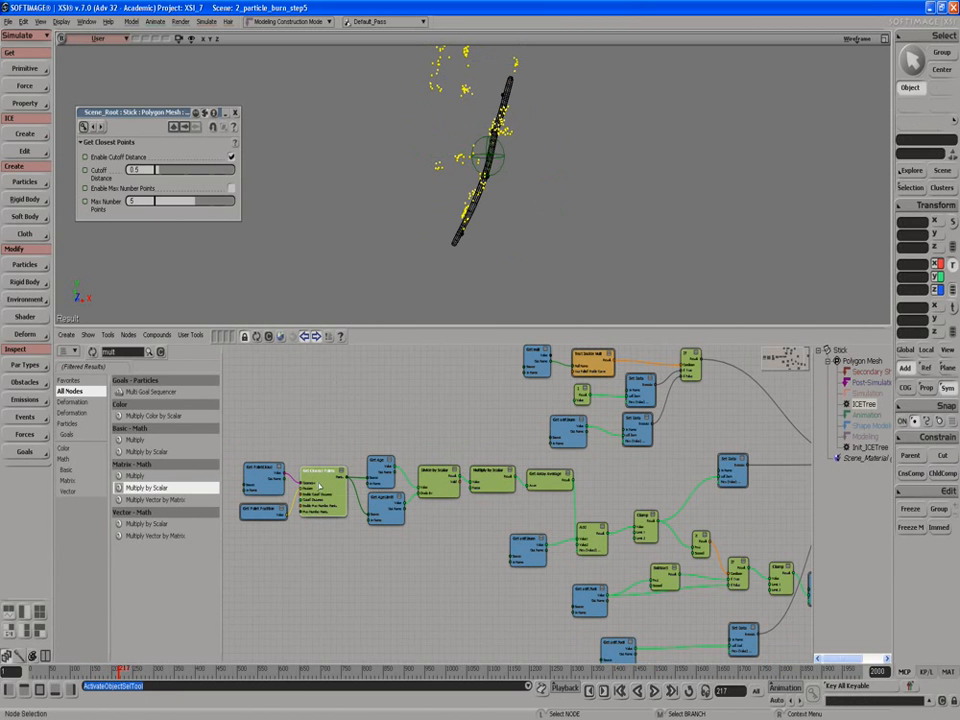
{"action": "scroll", "coordinate": [314, 457], "scroll_direction": "up", "scroll_amount": 1}
{"action": "key", "text": "s"}
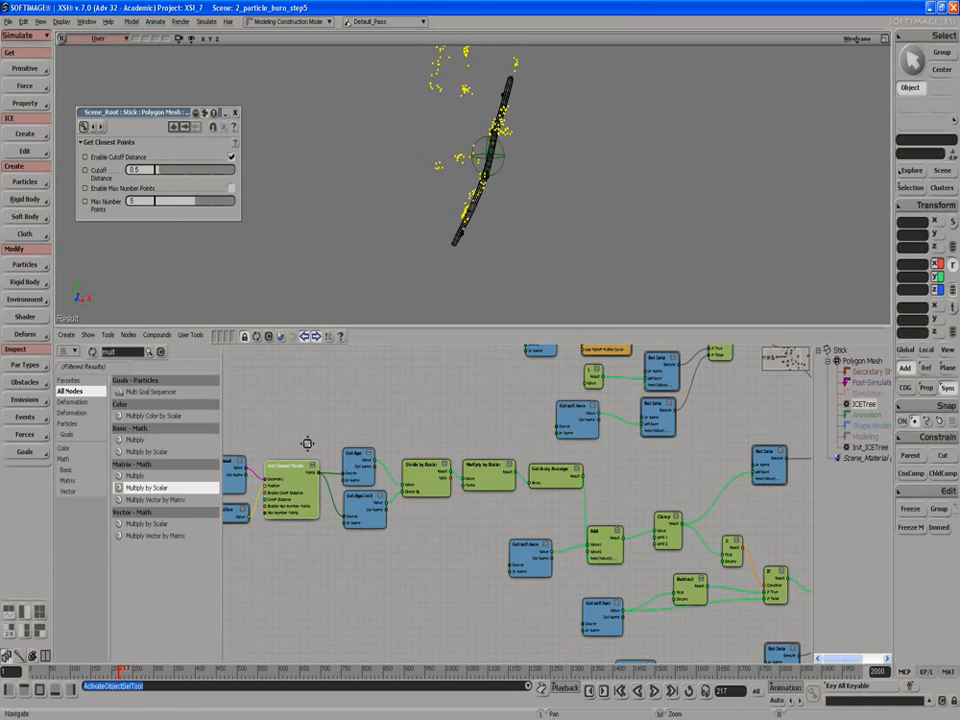
{"action": "left_click_drag", "start_coordinate": [309, 443], "coordinate": [399, 435]}
{"action": "middle_click_drag", "start_coordinate": [396, 432], "coordinate": [389, 420]}
{"action": "scroll", "coordinate": [389, 420], "scroll_direction": "up", "scroll_amount": 1}
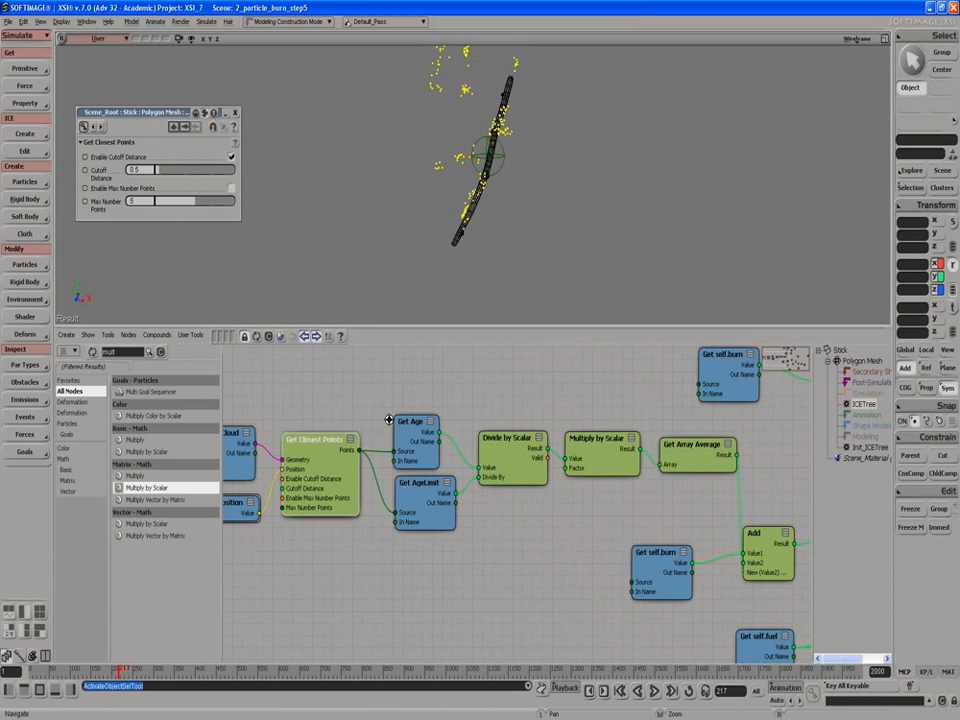
{"action": "scroll", "coordinate": [389, 420], "scroll_direction": "down", "scroll_amount": 1}
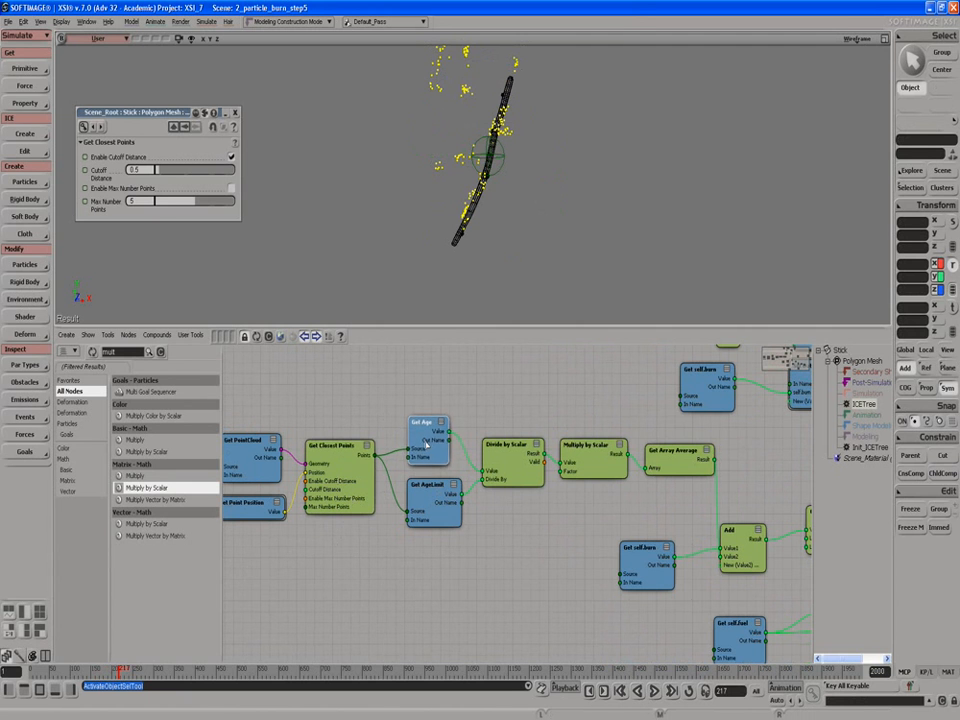
{"action": "left_click_drag", "start_coordinate": [425, 453], "coordinate": [427, 444]}
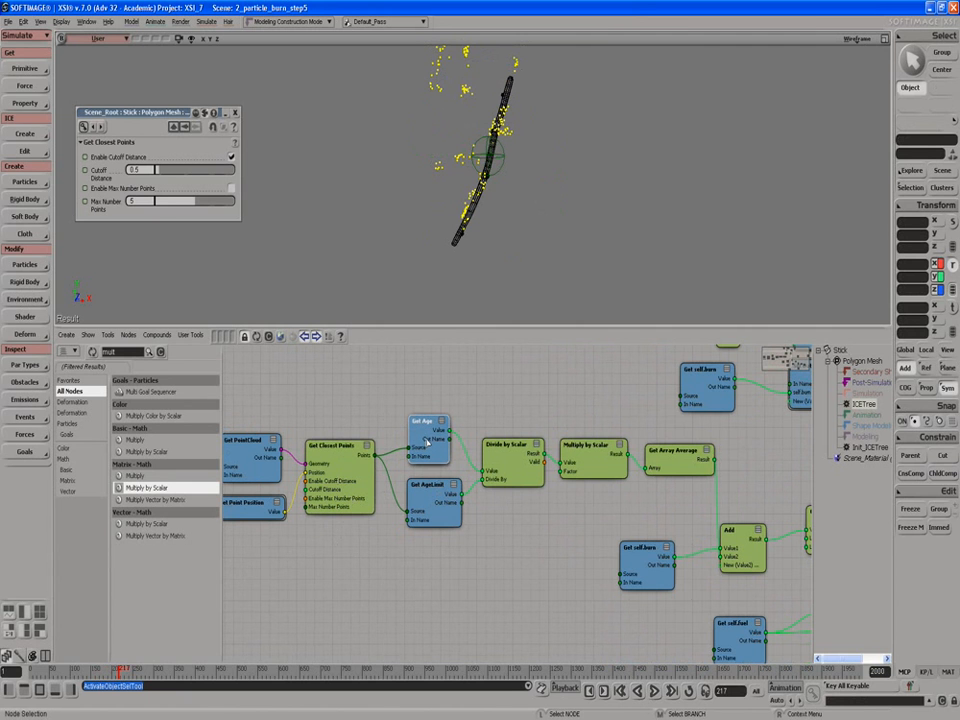
{"action": "left_click", "coordinate": [499, 459]}
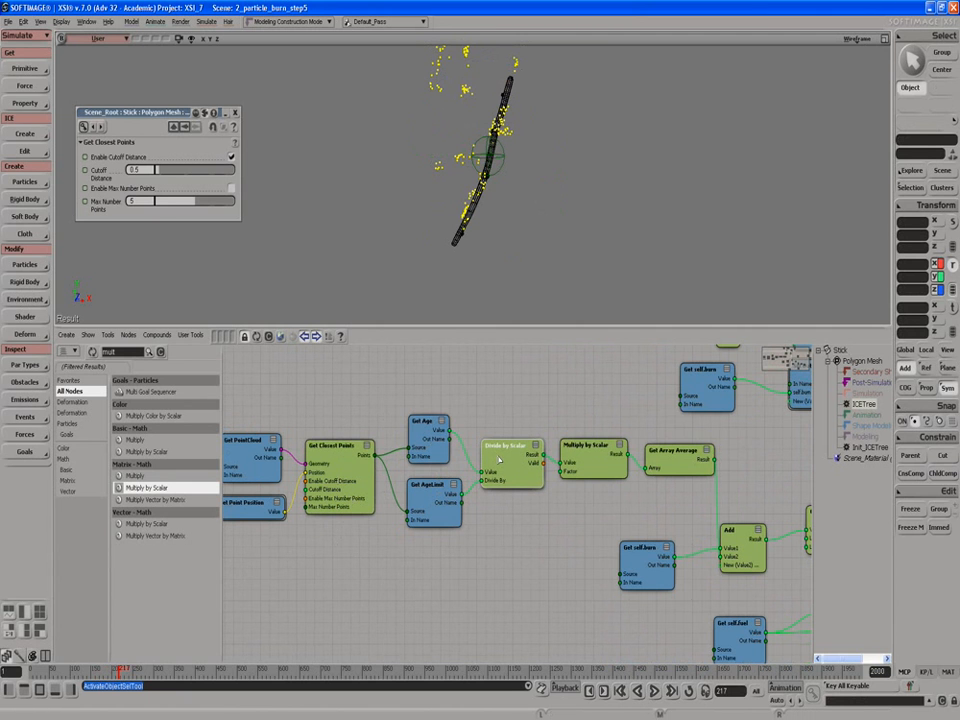
Show numeric values for the Multiply by Scalar node's Value port and play the simulation from the start to frame 86.
{"action": "left_click_drag", "start_coordinate": [577, 453], "coordinate": [584, 453]}
{"action": "right_click", "coordinate": [557, 462]}
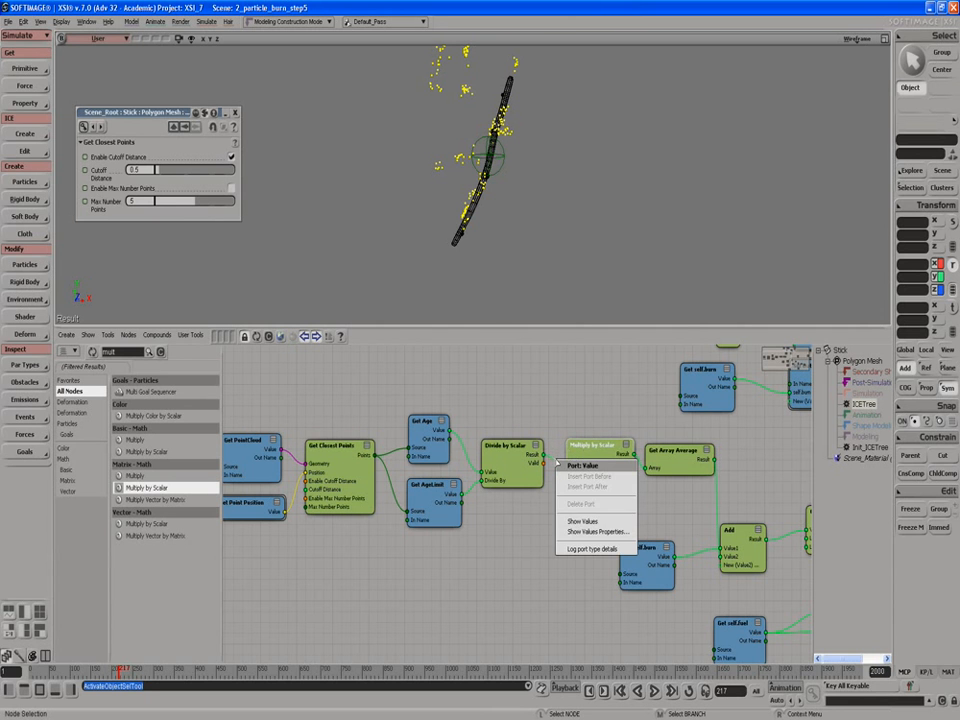
{"action": "left_click", "coordinate": [569, 518]}
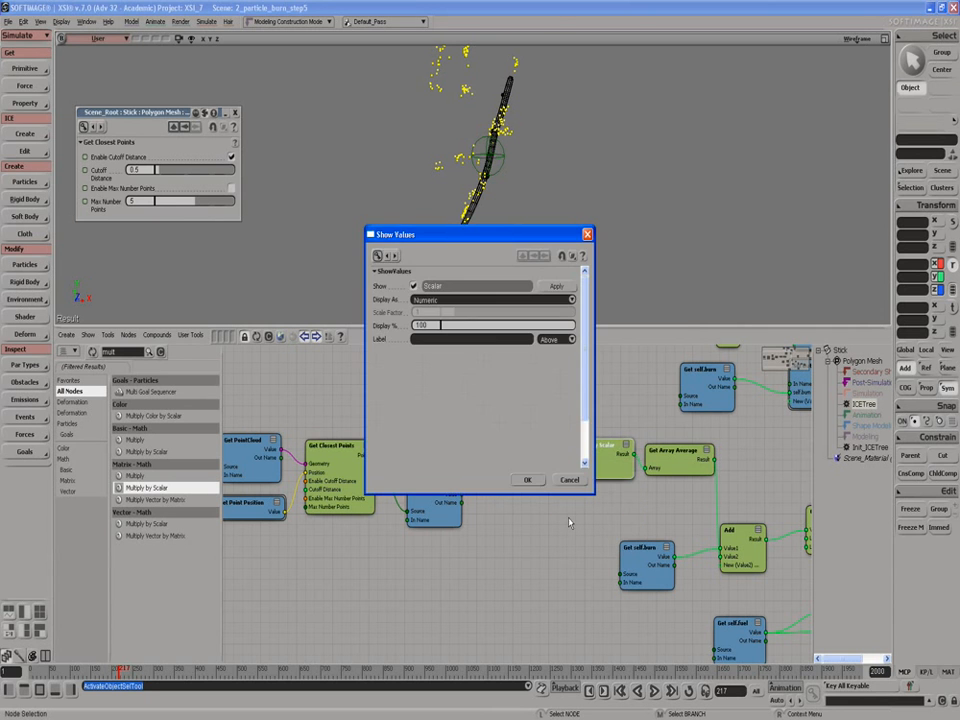
{"action": "left_click", "coordinate": [527, 480]}
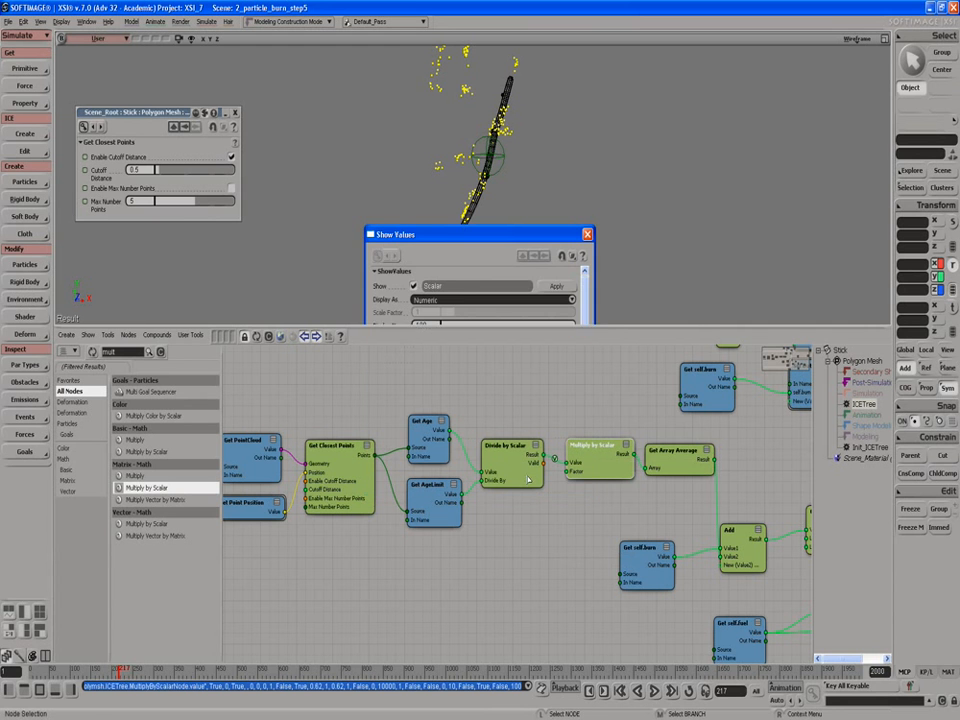
{"action": "left_click", "coordinate": [653, 690]}
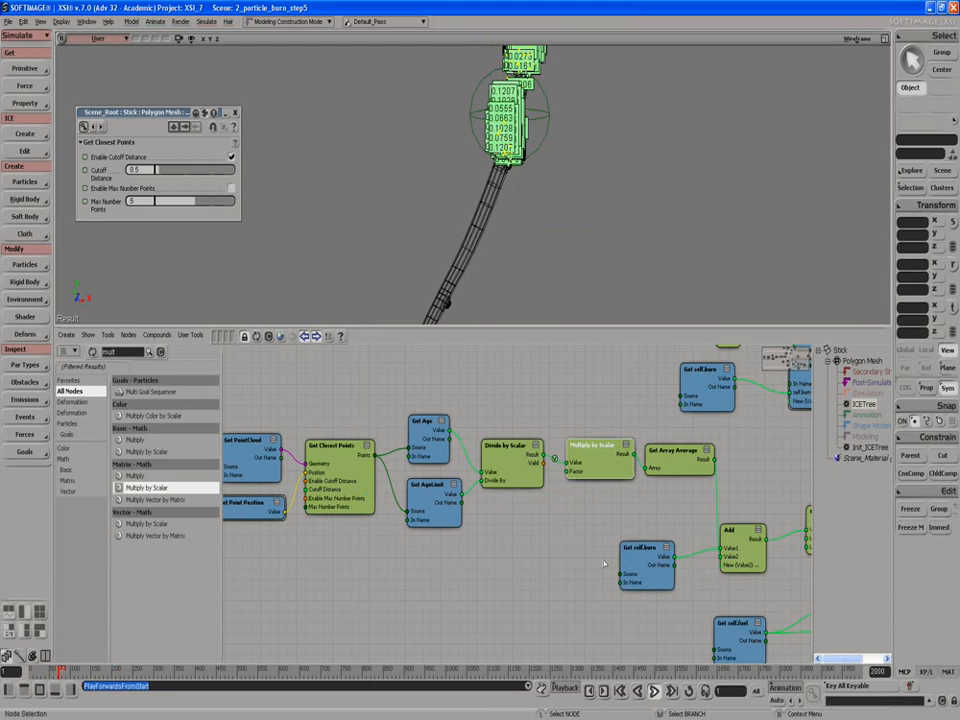
{"action": "left_click", "coordinate": [655, 692]}
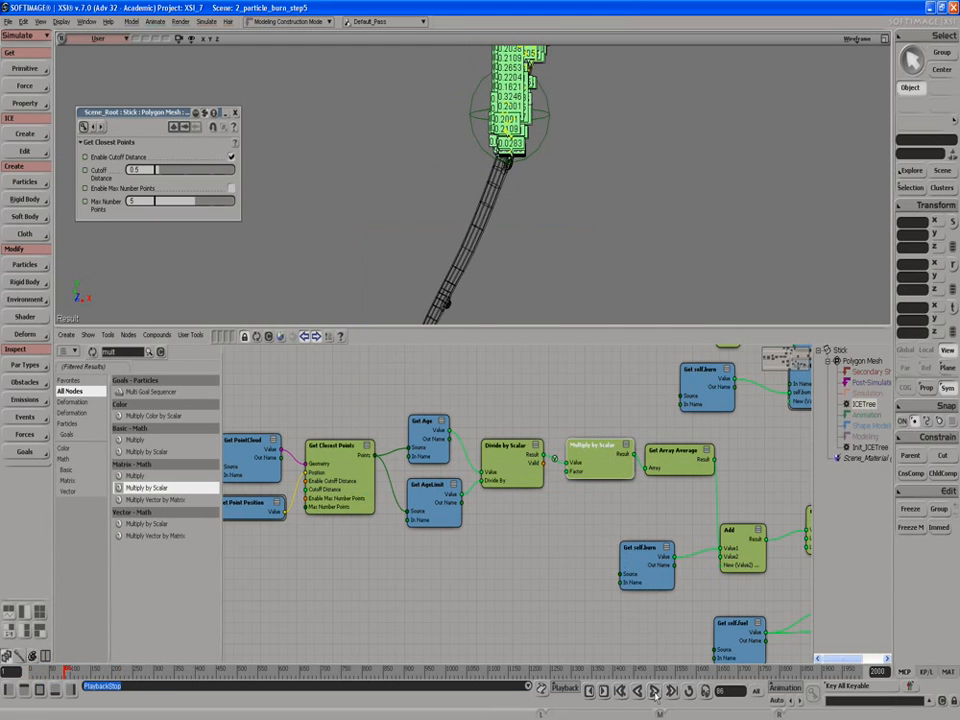
Hide the values displayed for the Multiply by Scalar node's Value port.
{"action": "scroll", "coordinate": [537, 493], "scroll_direction": "down", "scroll_amount": 2}
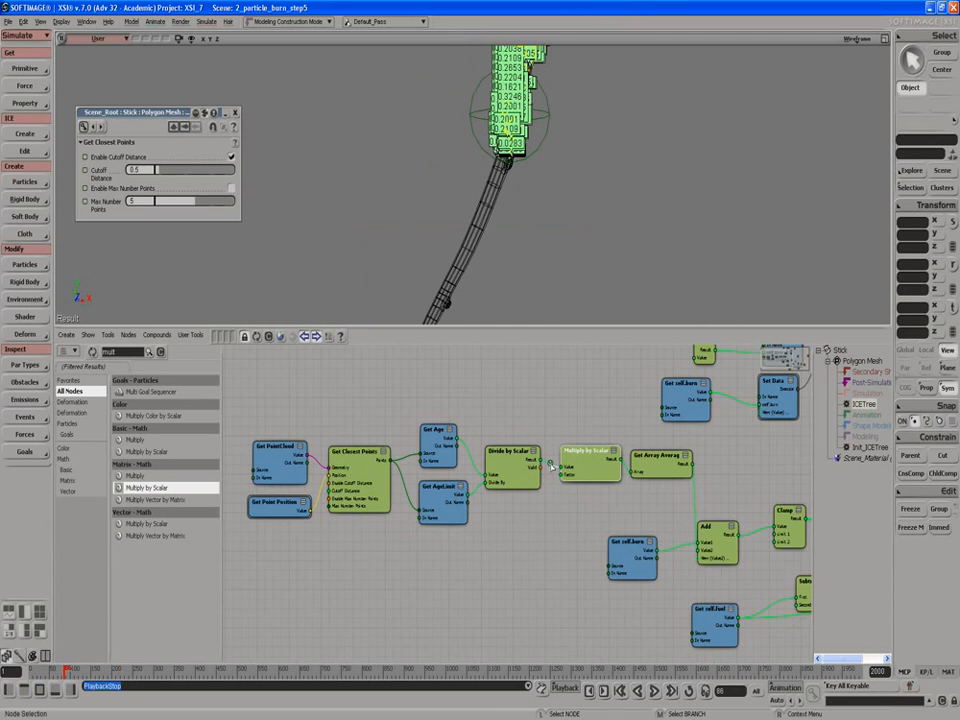
{"action": "right_click", "coordinate": [549, 465]}
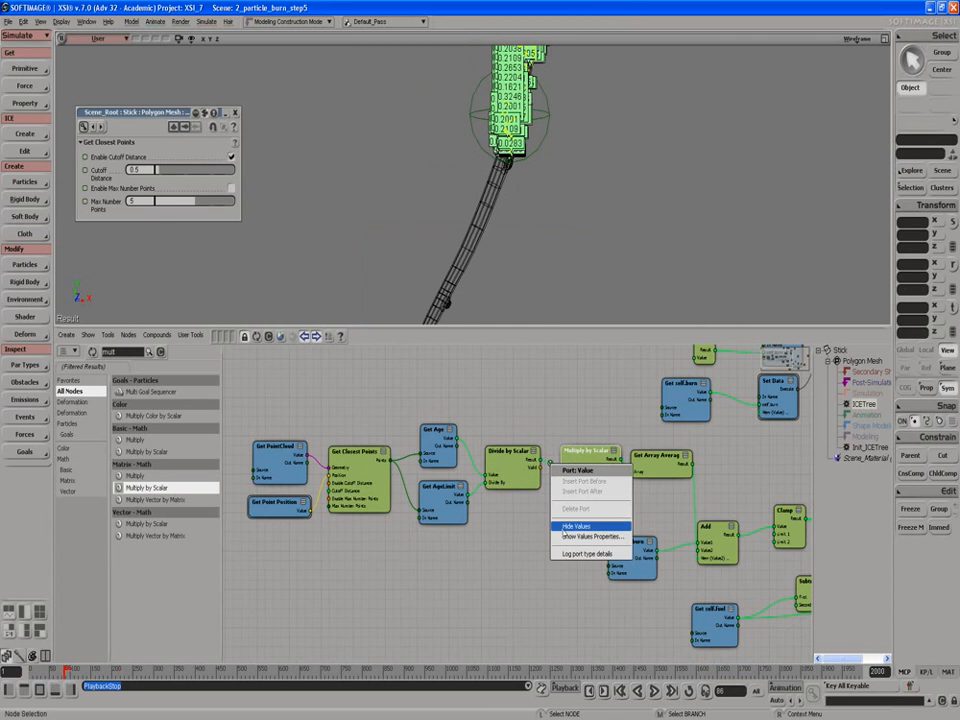
{"action": "left_click", "coordinate": [579, 585]}
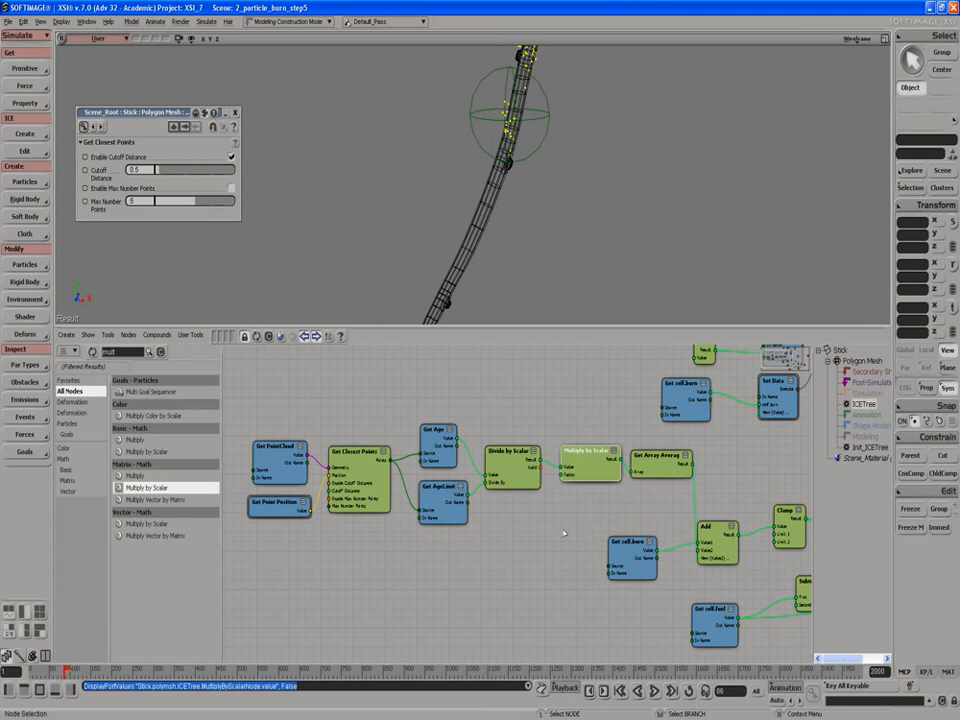
Move the Get Array Average node slightly farther from the Multiply by Scalar node in the ICE tree.
{"action": "left_click_drag", "start_coordinate": [656, 469], "coordinate": [665, 472]}
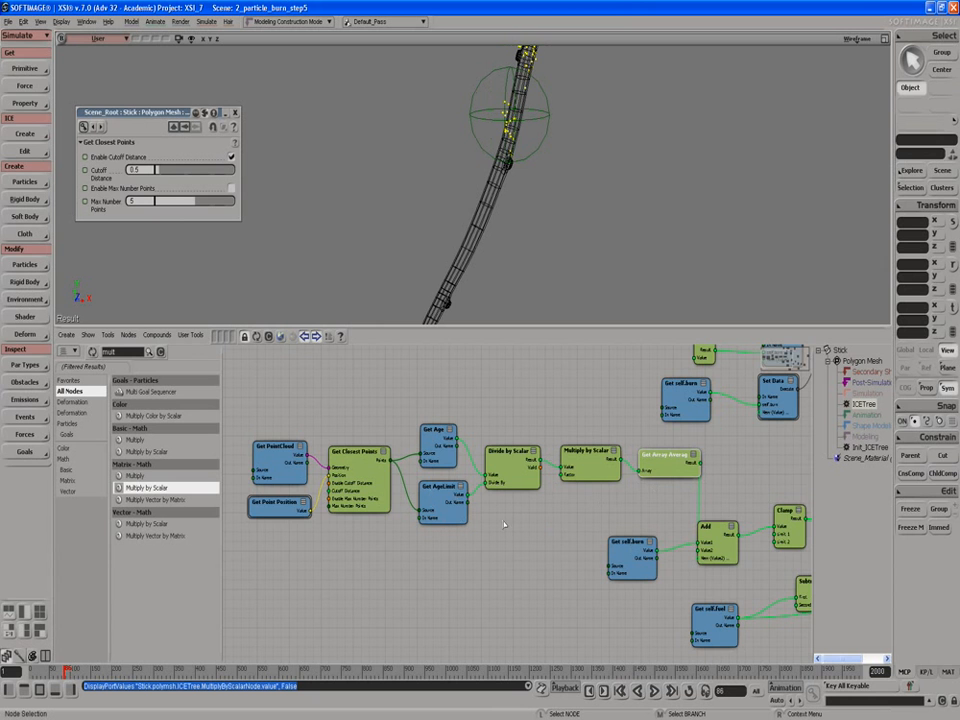
{"action": "scroll", "coordinate": [371, 488], "scroll_direction": "up", "scroll_amount": 2}
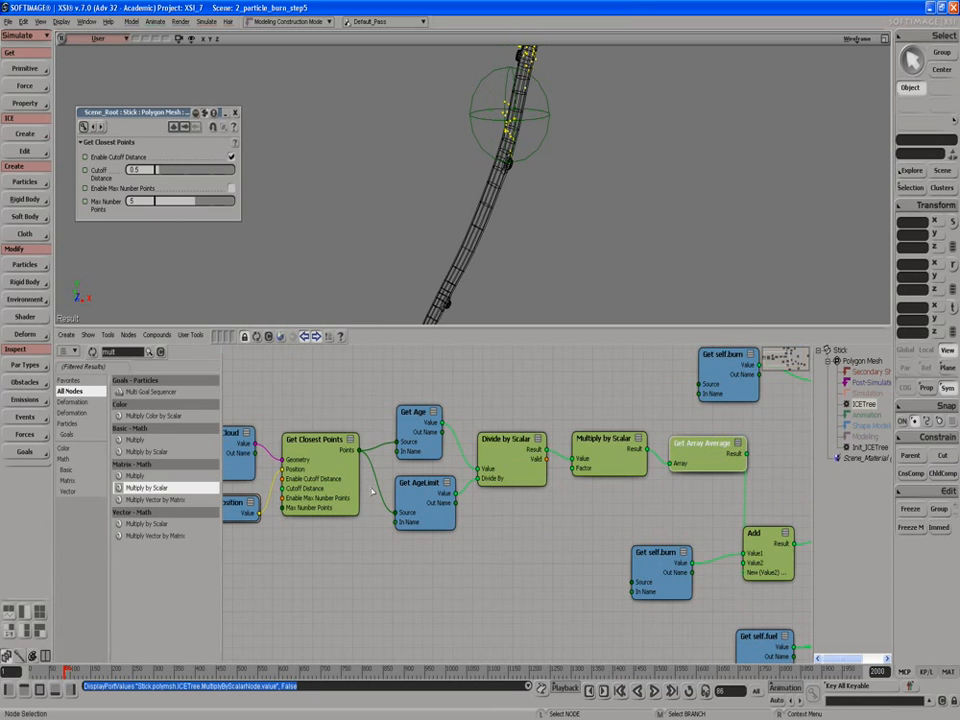
{"action": "scroll", "coordinate": [372, 491], "scroll_direction": "down", "scroll_amount": 2}
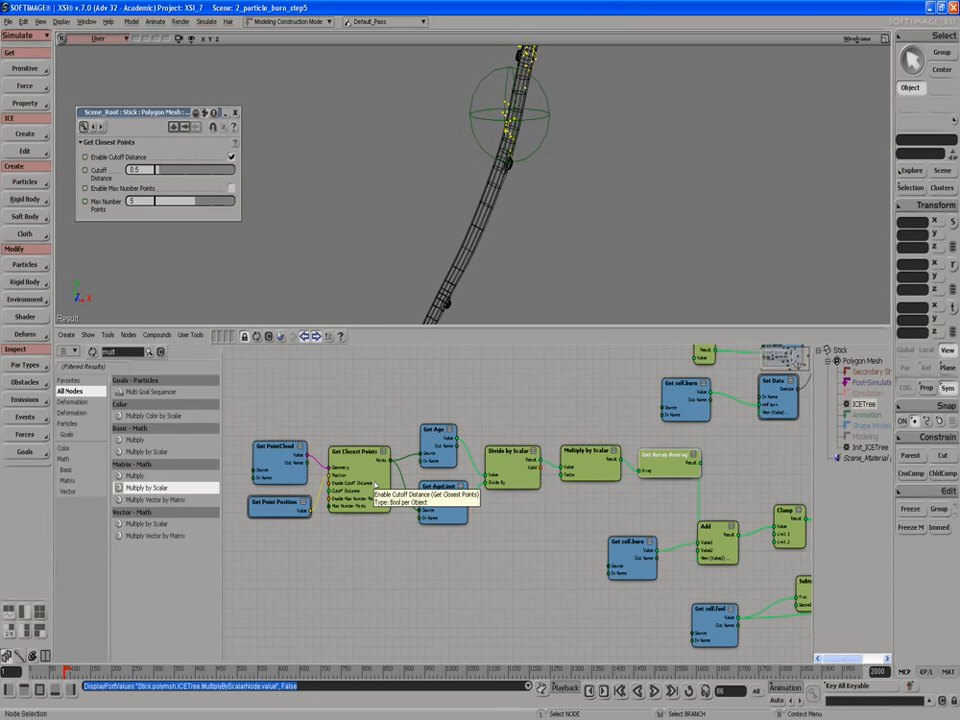